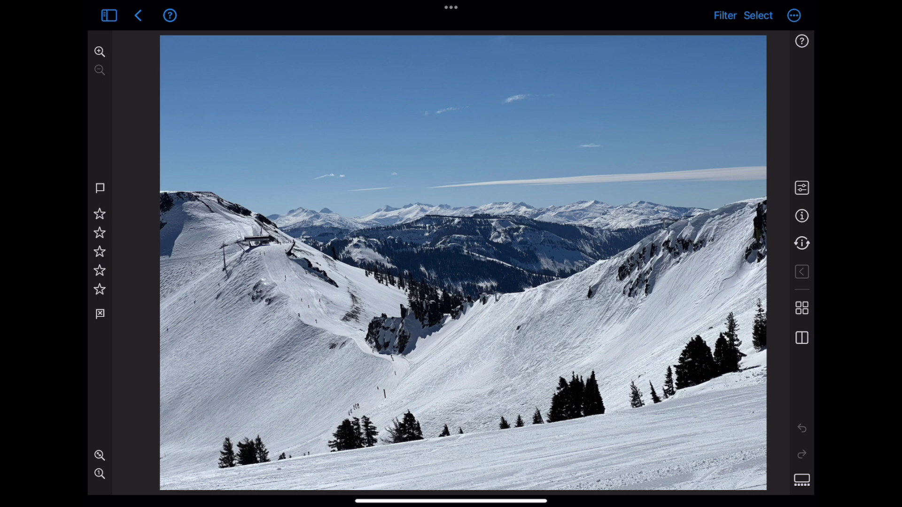
Open the edit panel, then briefly show and hide the photo's file and camera details.
left_click(802, 187)
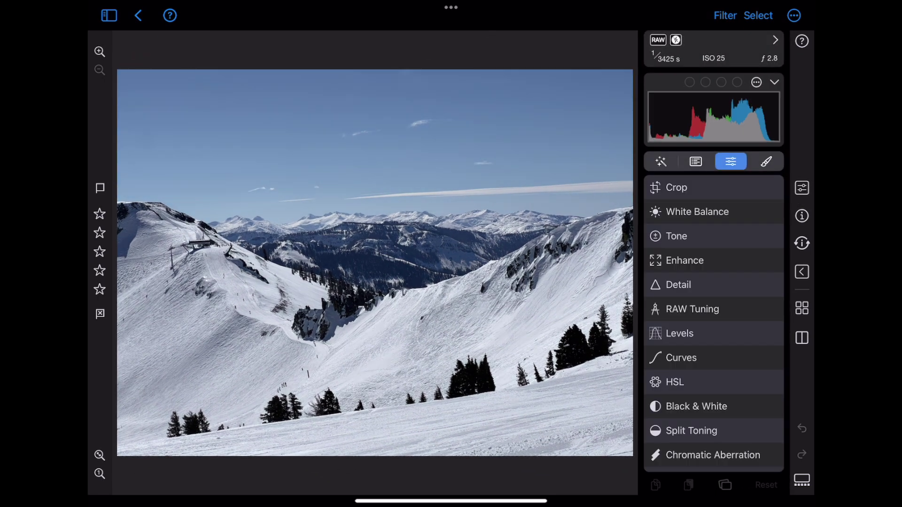
left_click(773, 38)
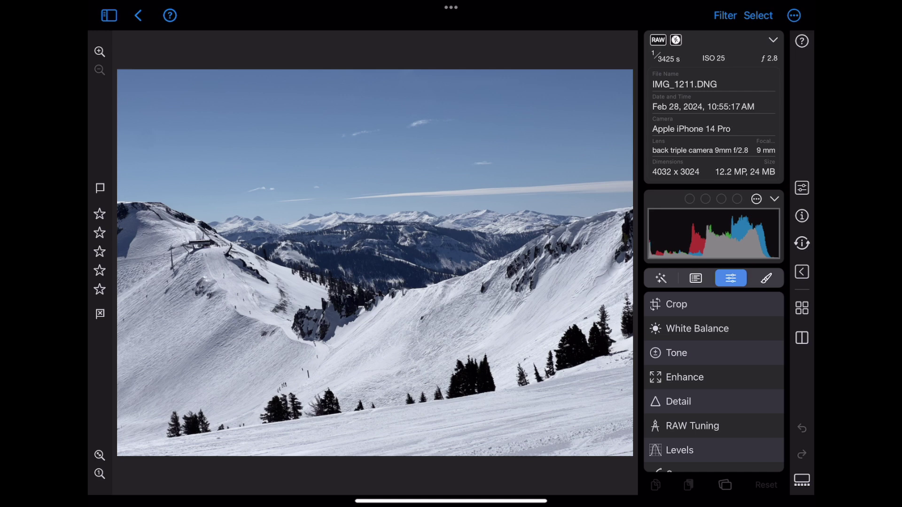
left_click(773, 39)
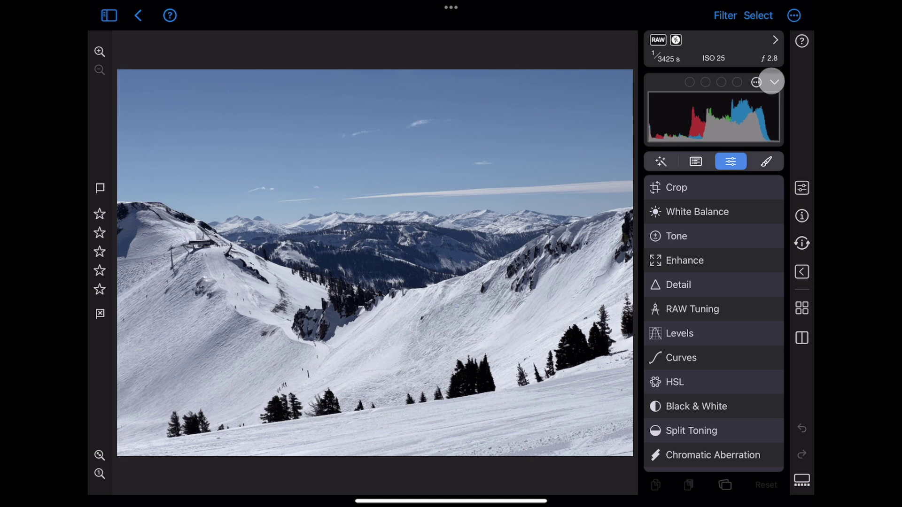
Collapse the histogram, browse Retouch, built-in and LUT presets, then return to Adjustments.
left_click(774, 82)
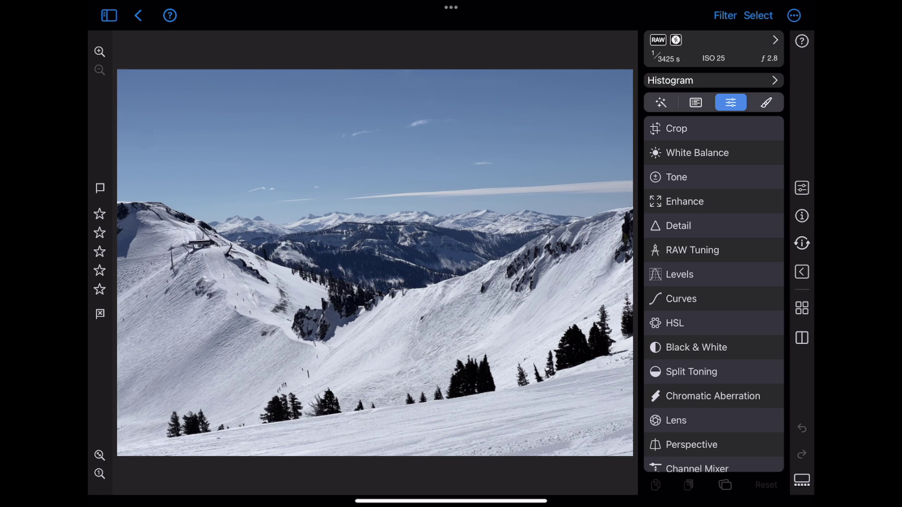
left_click(661, 102)
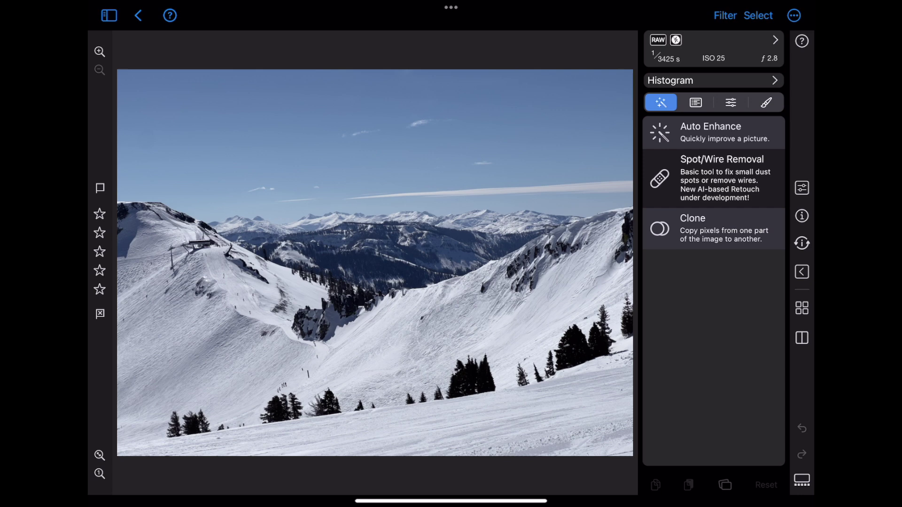
left_click(695, 102)
left_click(683, 126)
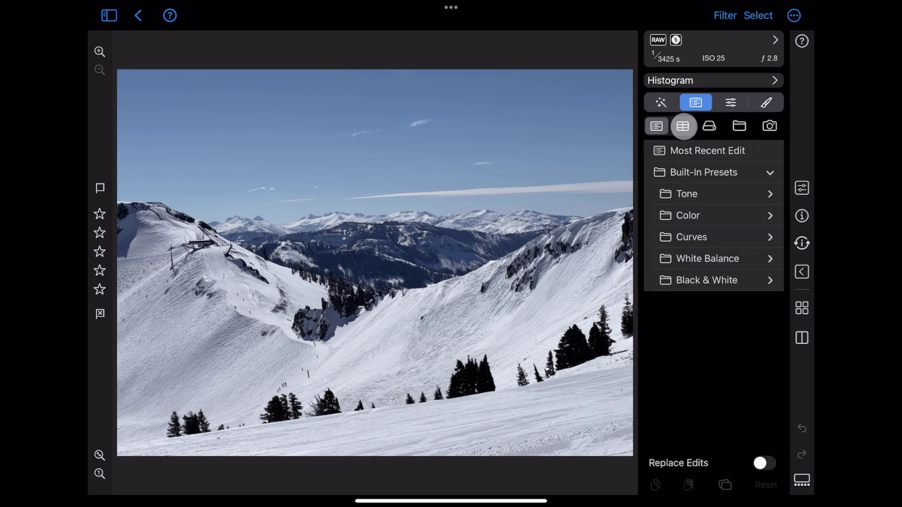
left_click(657, 126)
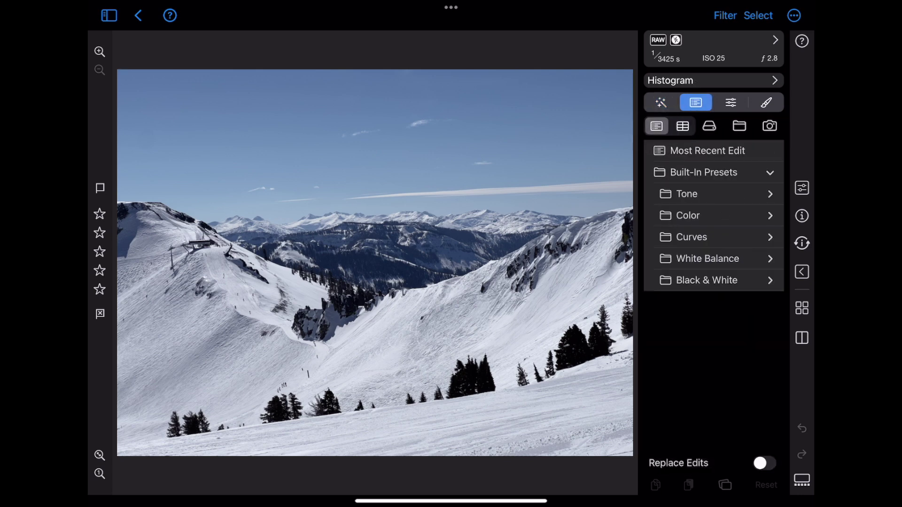
left_click(731, 102)
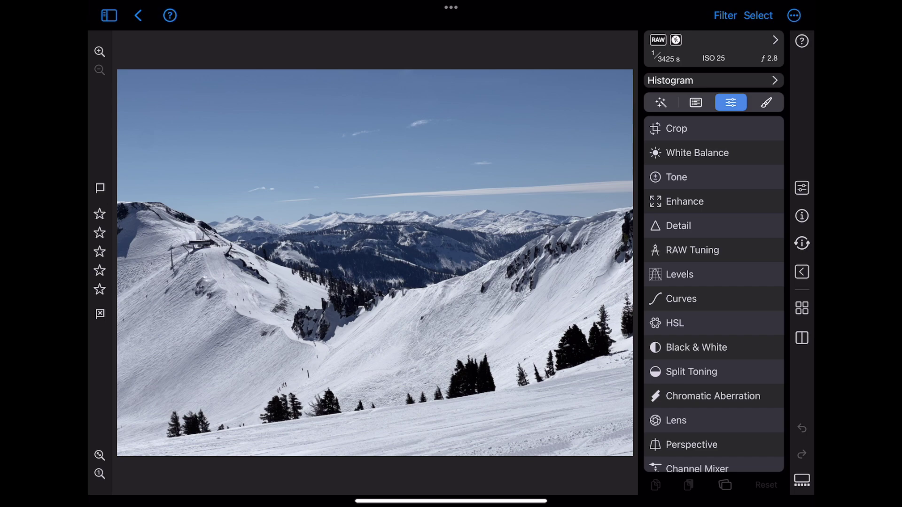
In Settings, open the Configure… reorder dialog and drag Enhance up under Crop.
left_click(793, 14)
left_click(698, 207)
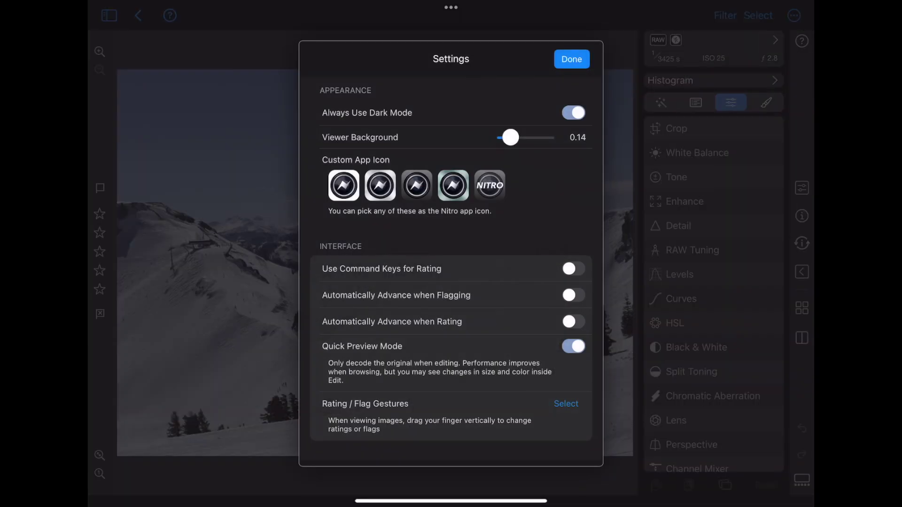
left_click_drag(396, 404, 397, 133)
left_click(562, 296)
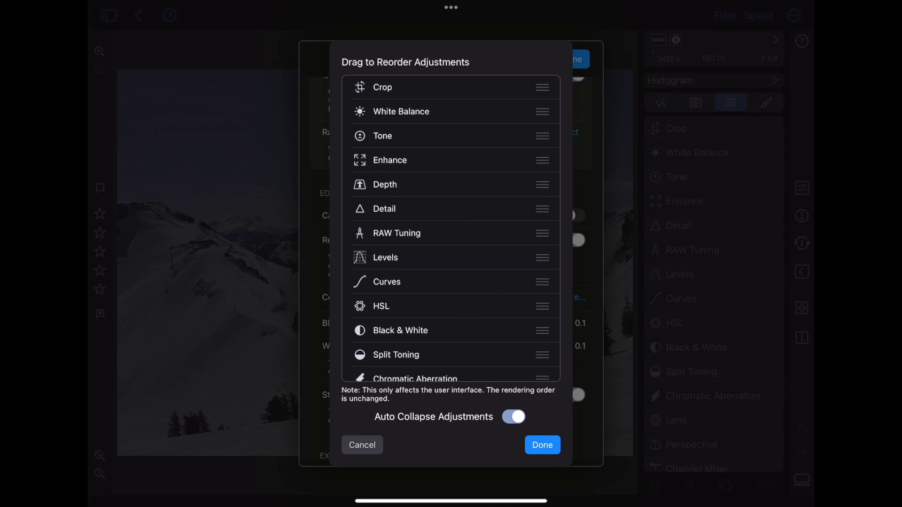
mouse_move(542, 160)
left_mouse_down()
mouse_move(542, 111)
mouse_move(541, 159)
left_mouse_up()
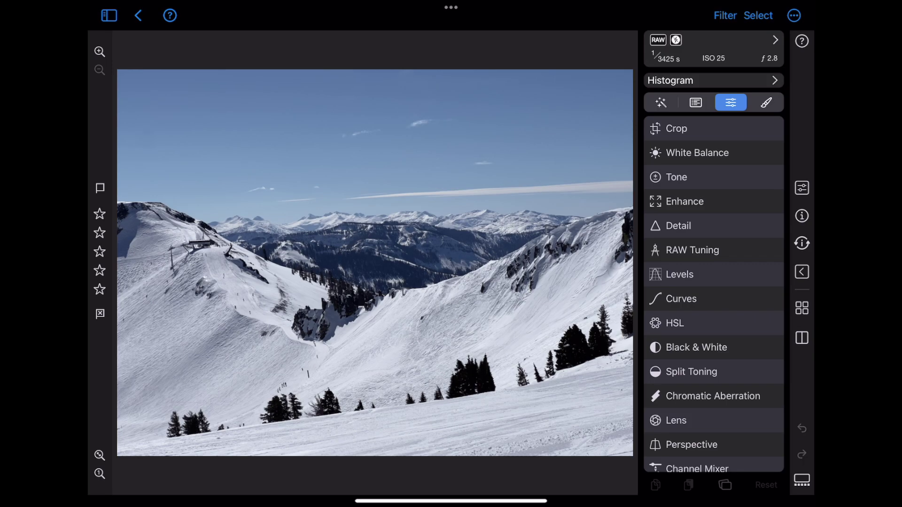
Expand Crop, flip the photo horizontally, toggle the edit, then revert the flip.
left_click(688, 130)
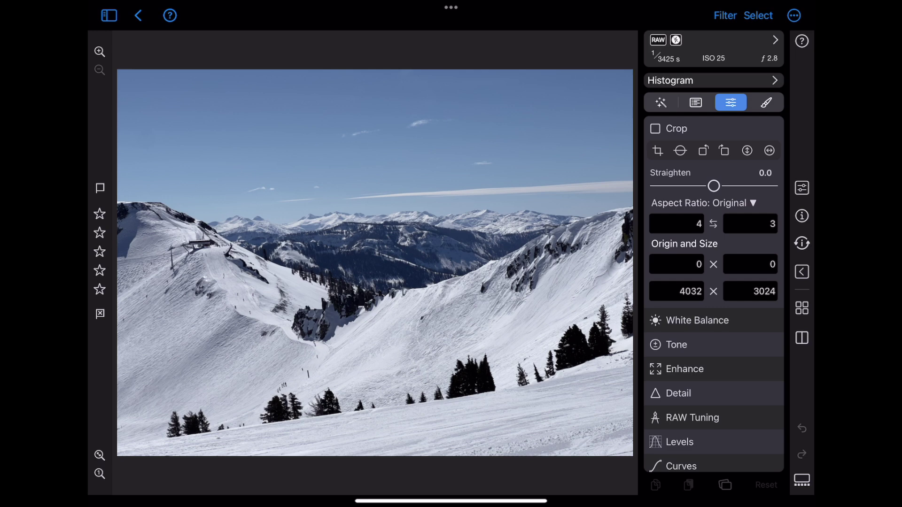
left_click(770, 150)
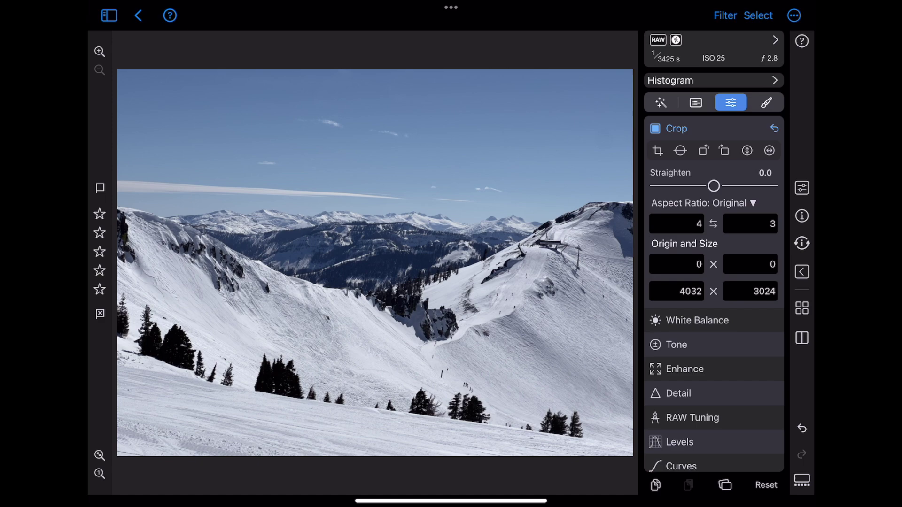
left_click(655, 128)
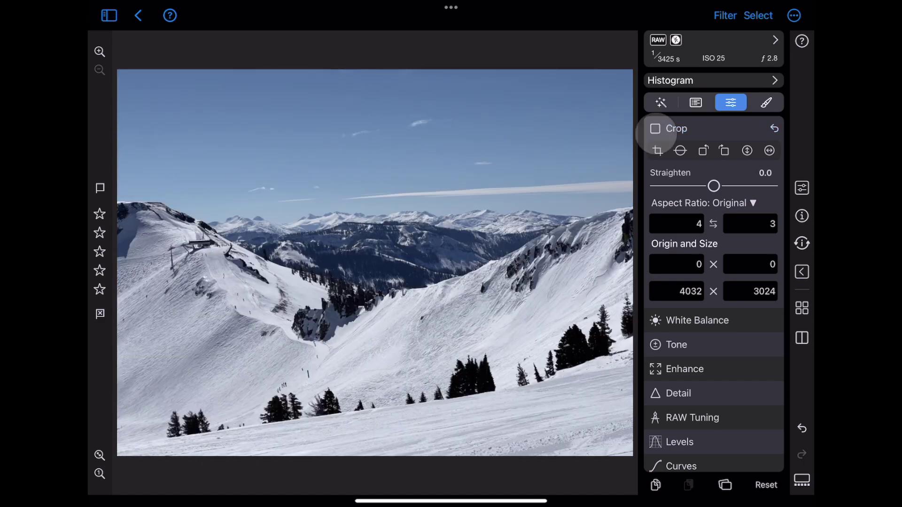
left_click(655, 128)
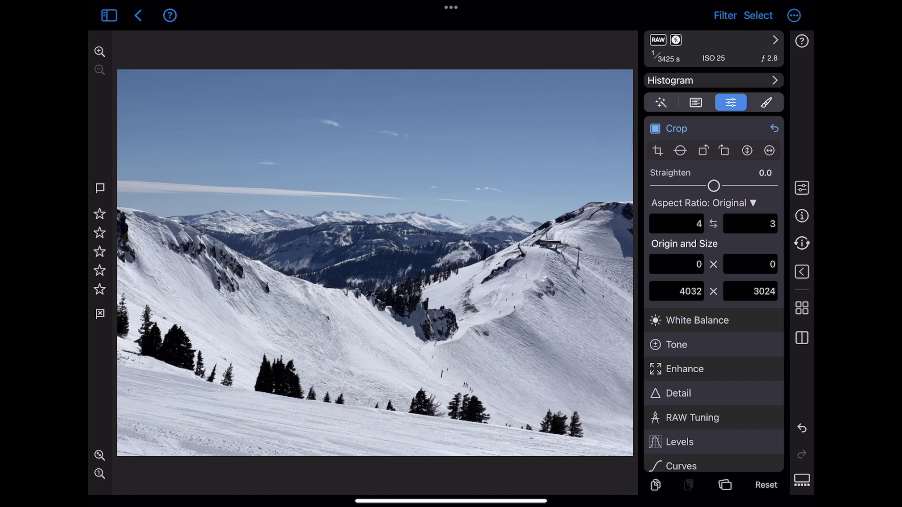
left_click(773, 128)
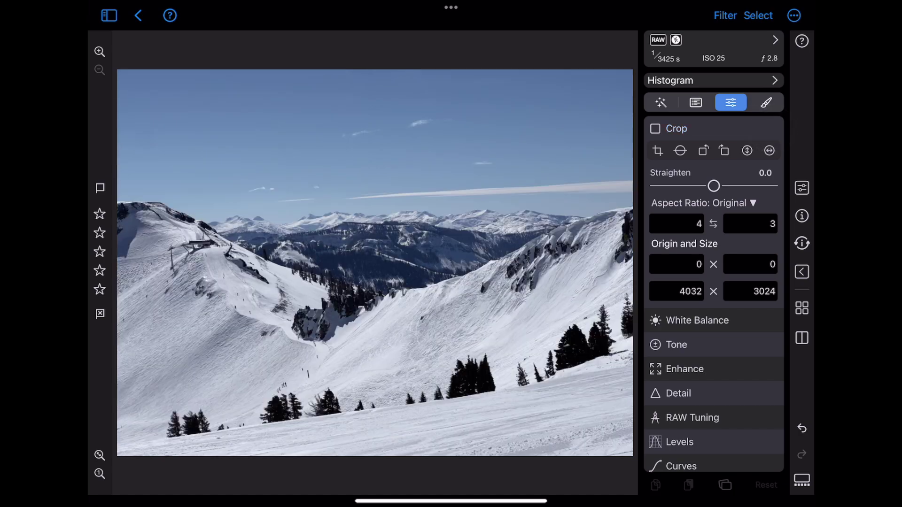
Enter crop mode, show and hide the rule-of-thirds grid, then exit.
left_click(658, 150)
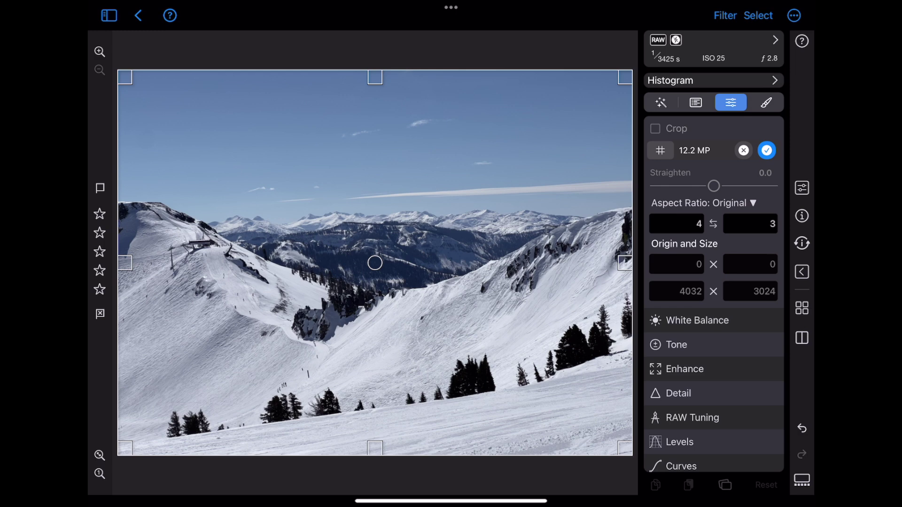
left_click(375, 263)
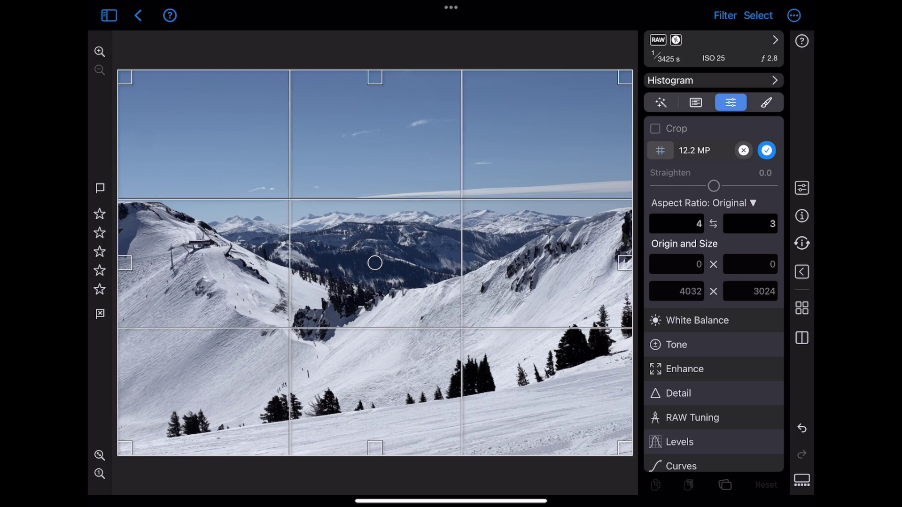
left_click(660, 150)
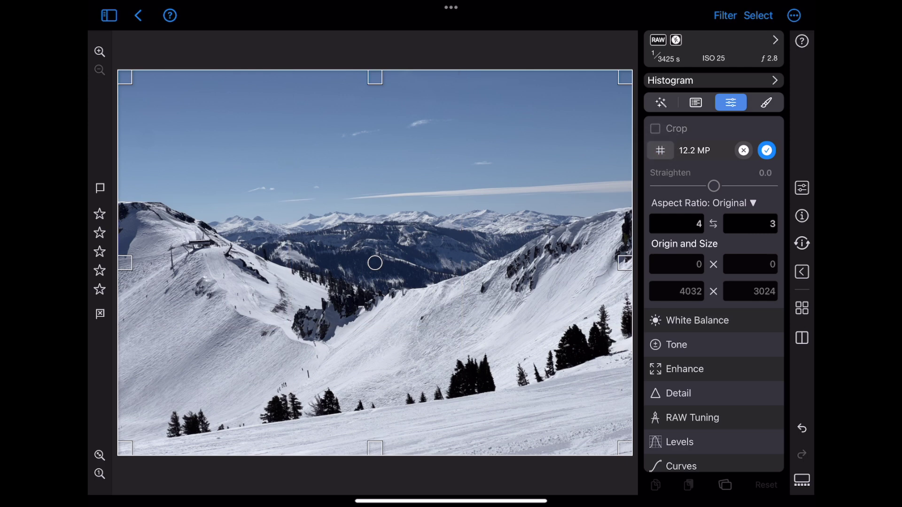
left_click(744, 149)
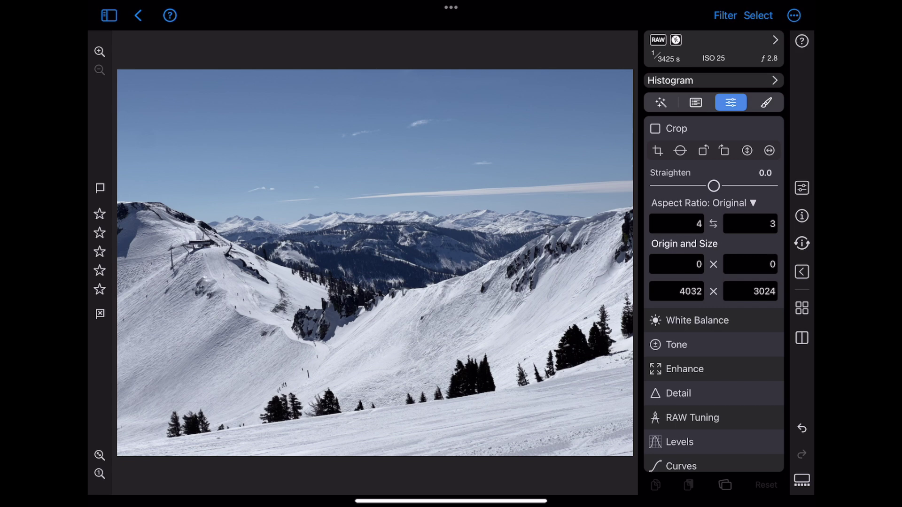
Expand White Balance and view its presets without choosing one.
left_click(697, 321)
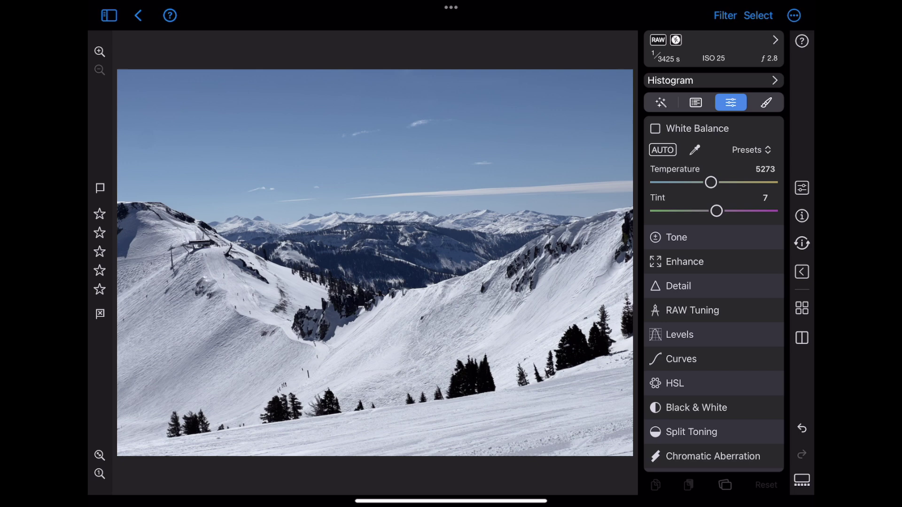
left_click(751, 150)
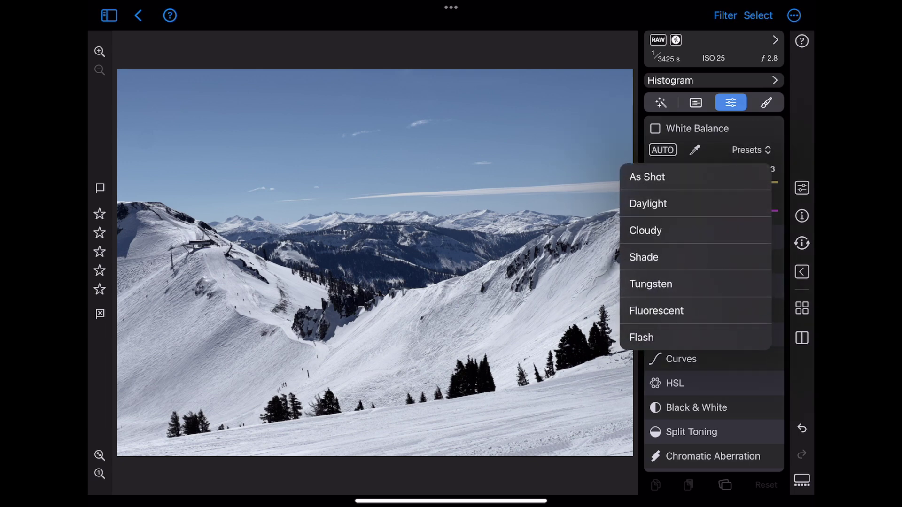
left_click(647, 177)
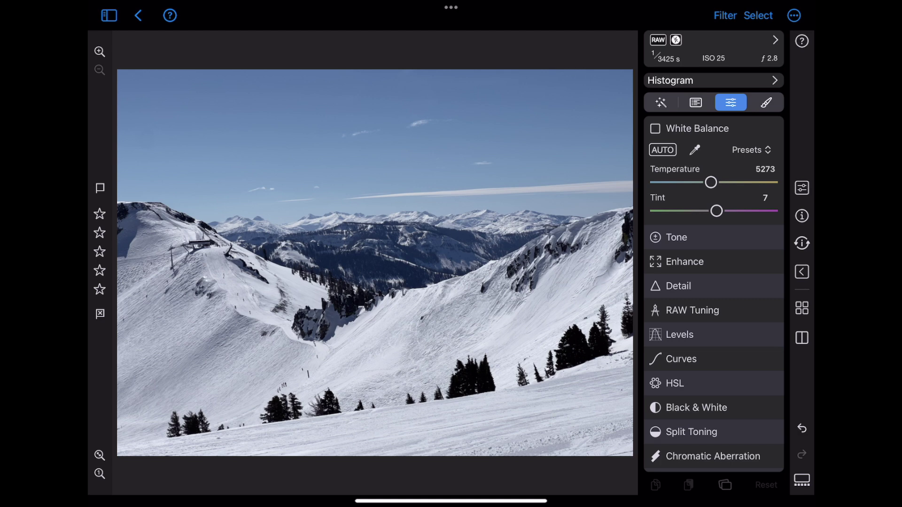
Apply Auto white balance, revert to the original values, and pick the gray-tone eyedropper.
left_click(663, 149)
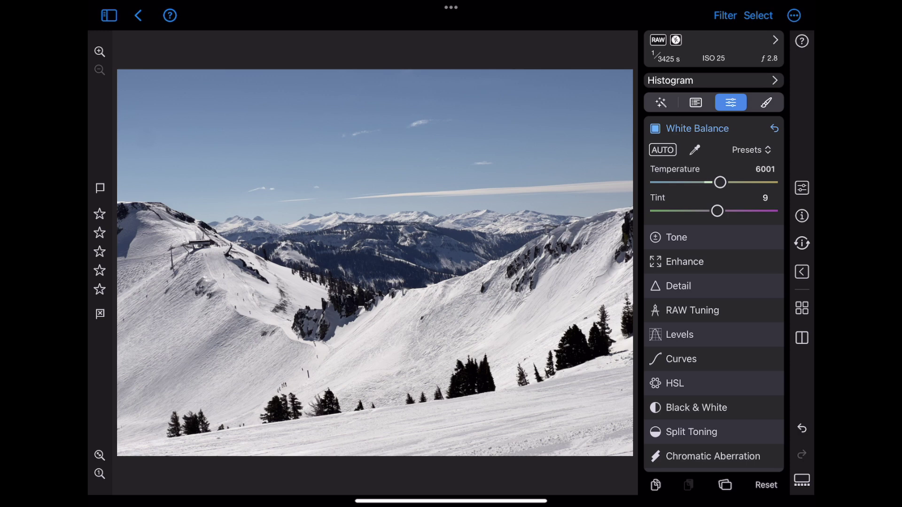
left_click(774, 128)
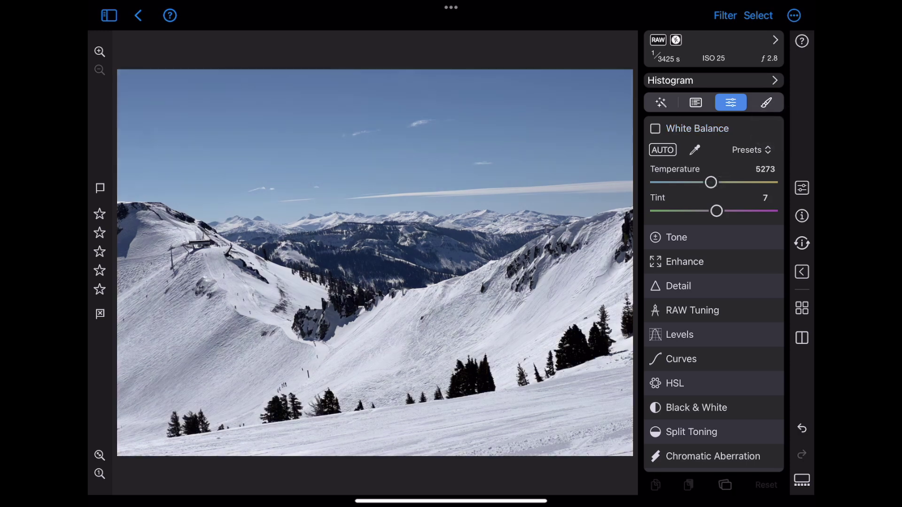
left_click(695, 150)
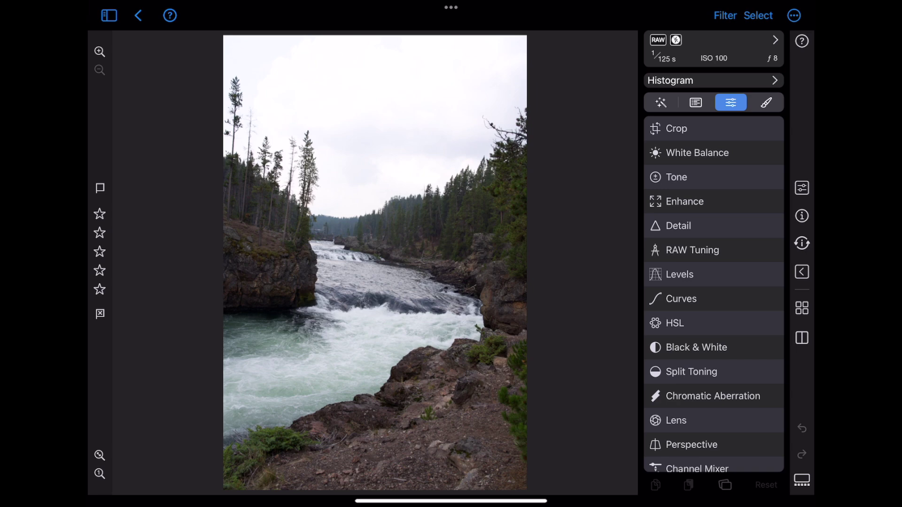
left_click(677, 177)
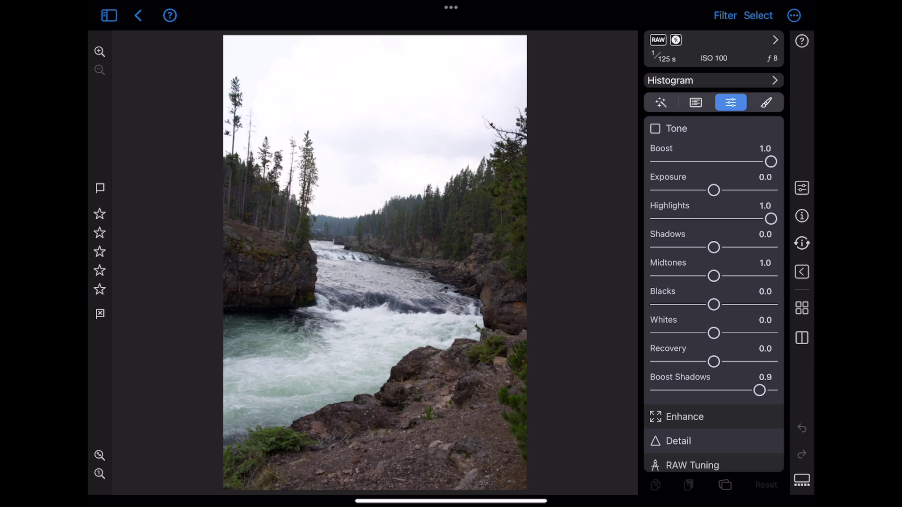
left_click(677, 129)
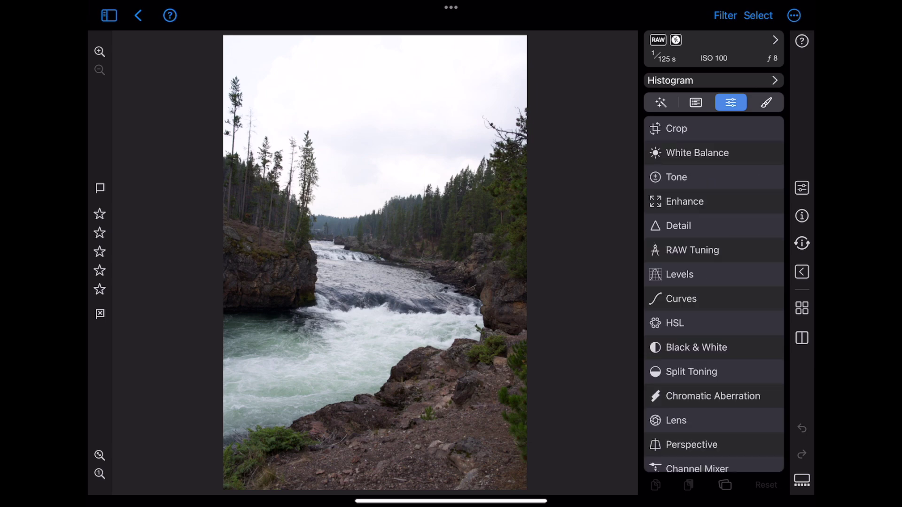
Open Recover Highlights in Retouch and show the histogram with the overexposure overlay.
left_click(660, 103)
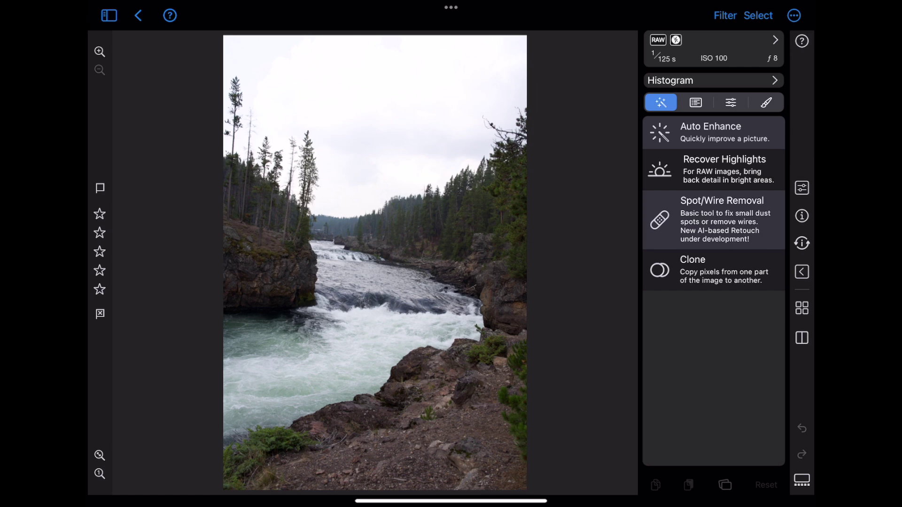
left_click(705, 166)
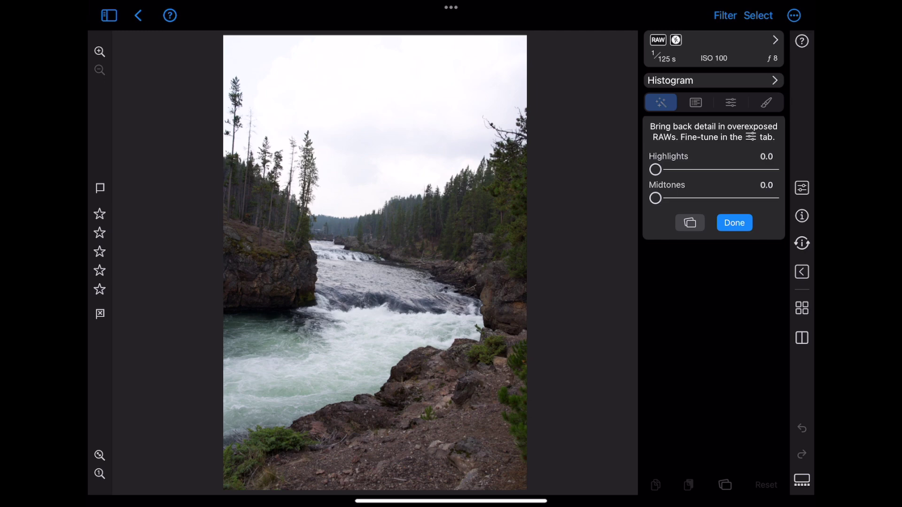
left_click(713, 80)
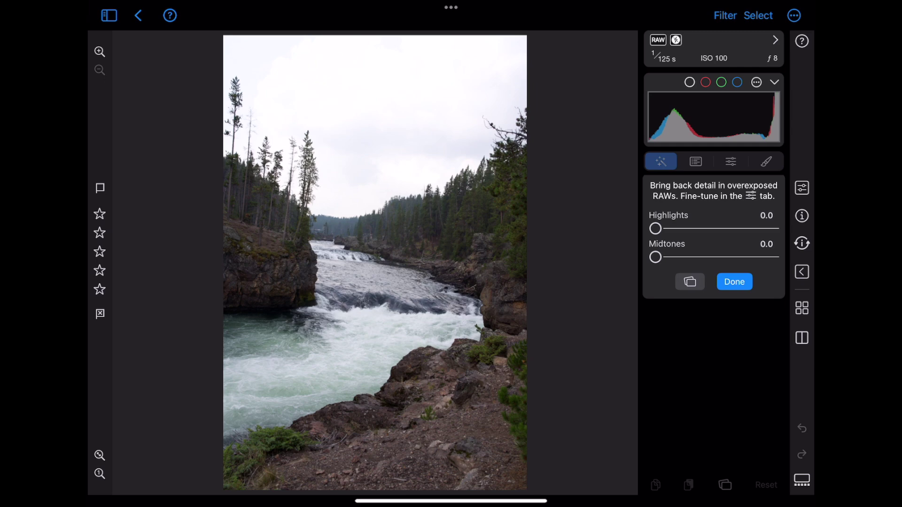
left_click(689, 83)
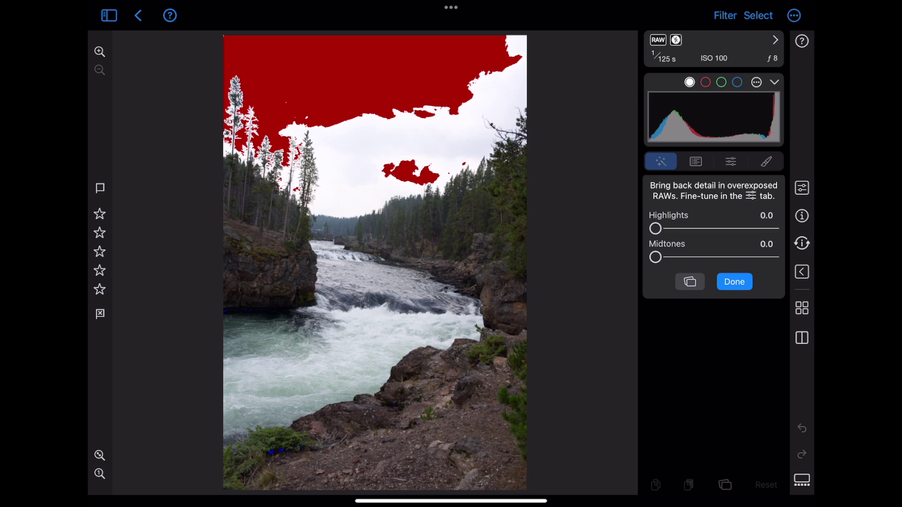
View red, green and blue channel clipping, then return to all channels.
left_click(706, 82)
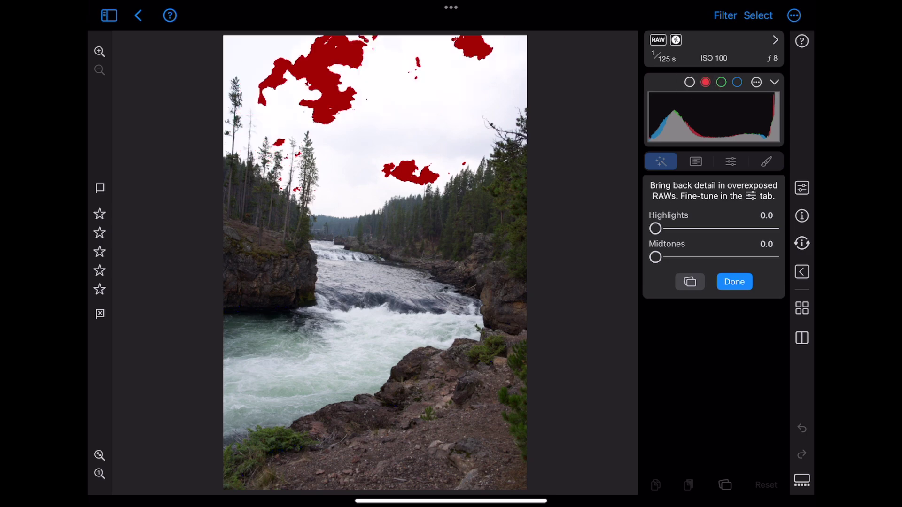
left_click(721, 82)
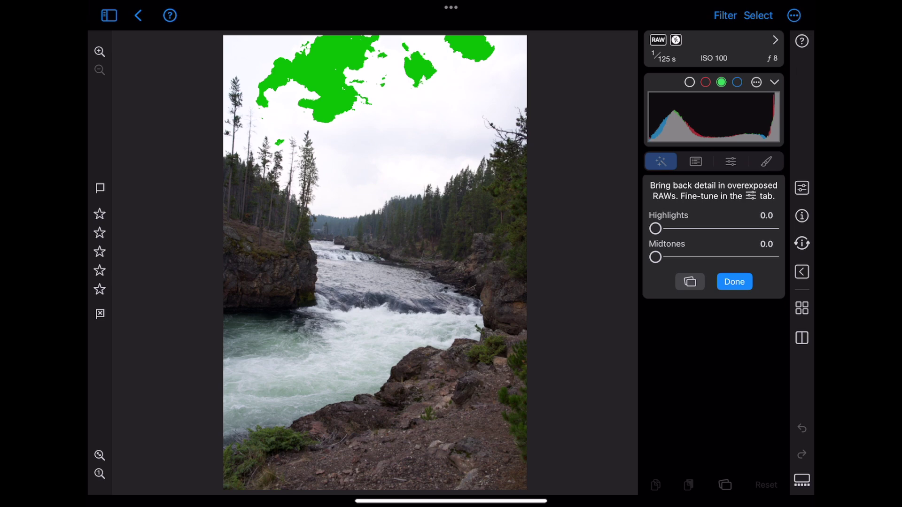
left_click(737, 82)
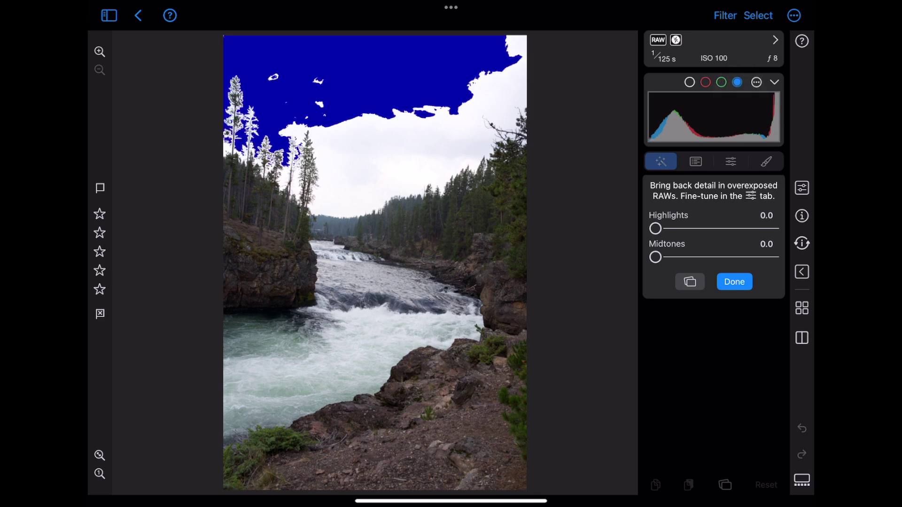
left_click(690, 82)
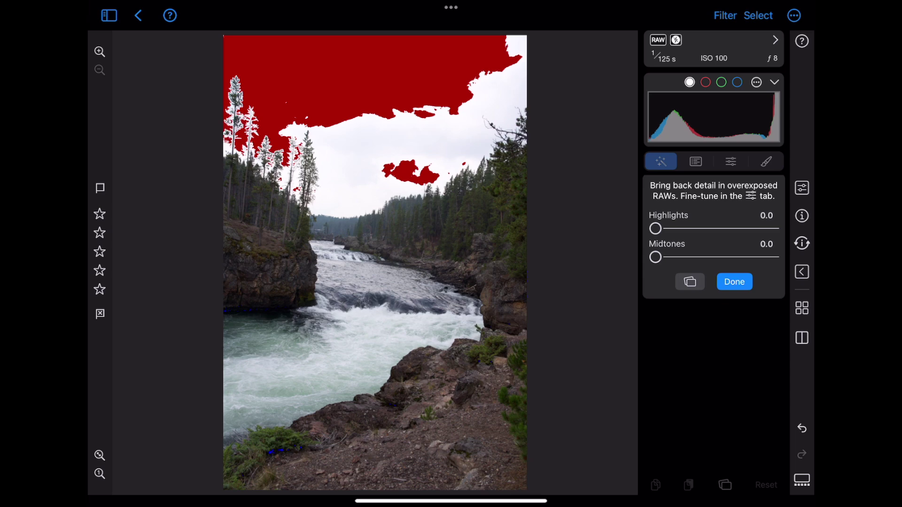
Set Recover Highlights to about 56.5 for highlights and 50 for midtones.
mouse_move(655, 229)
left_mouse_down()
mouse_move(739, 228)
mouse_move(659, 229)
left_mouse_up()
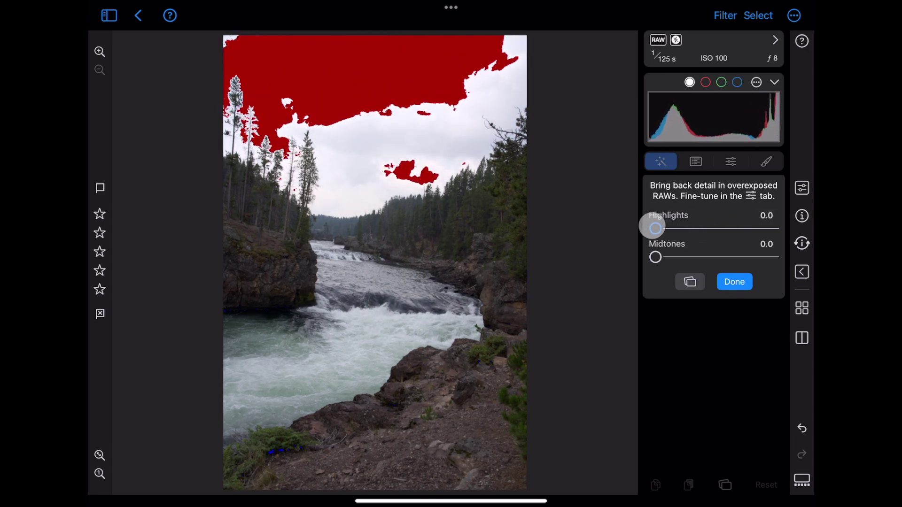
left_click_drag(654, 228, 746, 228)
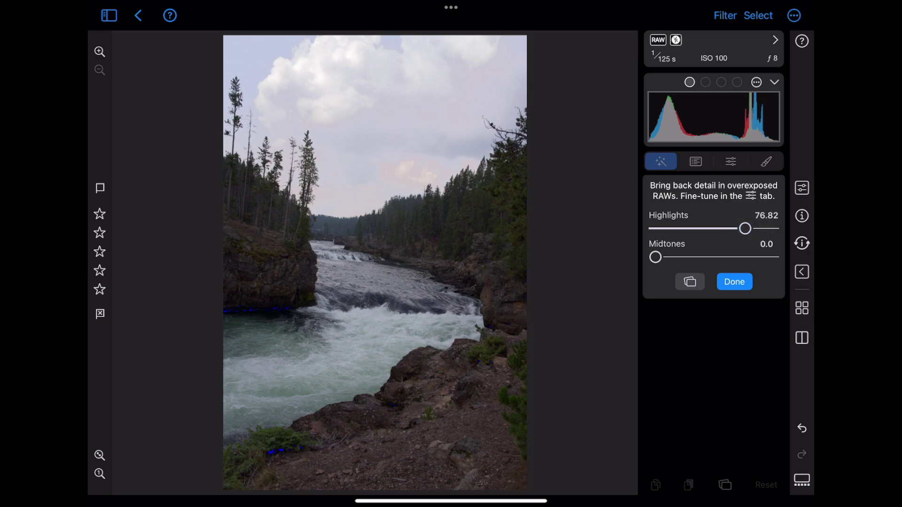
left_click_drag(744, 228, 721, 229)
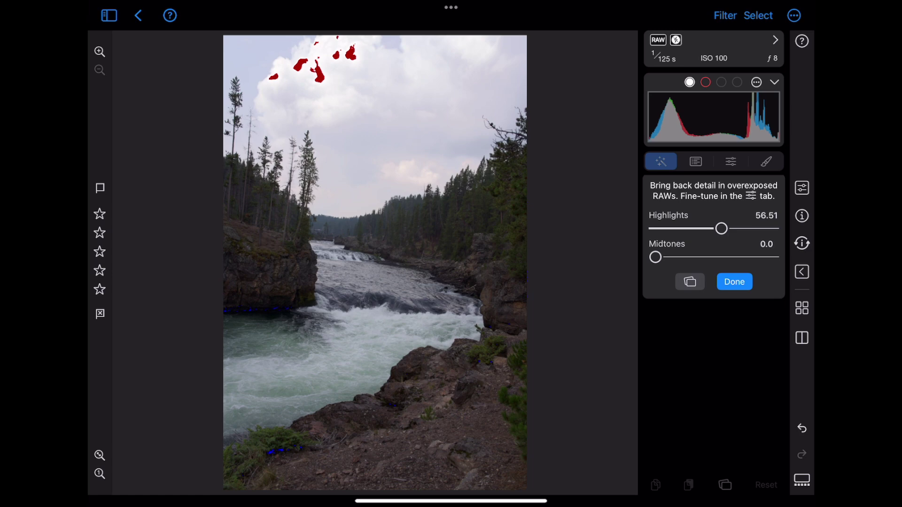
left_click_drag(656, 257, 714, 256)
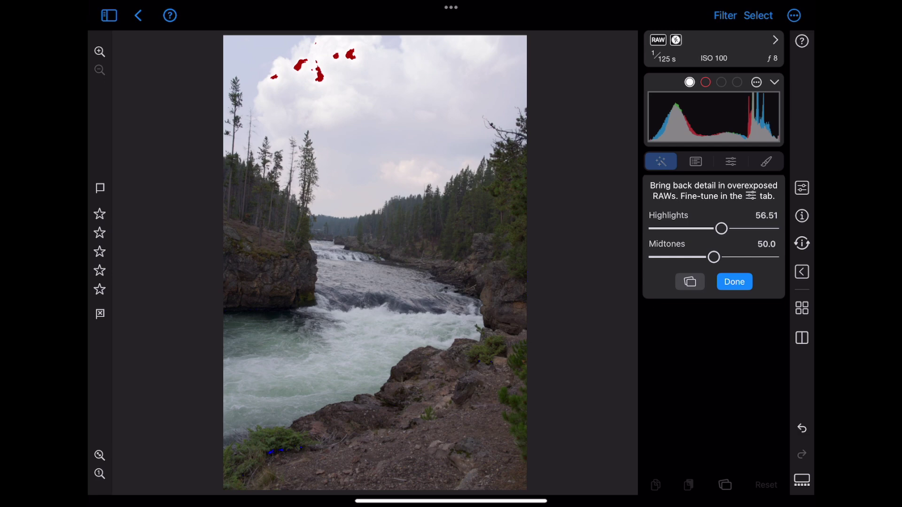
Compare the edit with the unedited original and hide the highlight-clipping overlay.
left_click(689, 282)
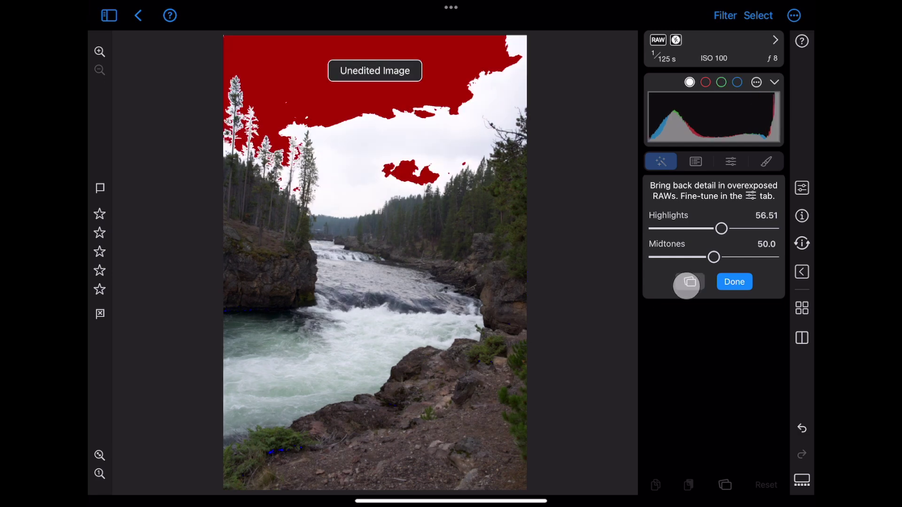
left_click_drag(687, 284, 684, 284)
left_click(683, 284)
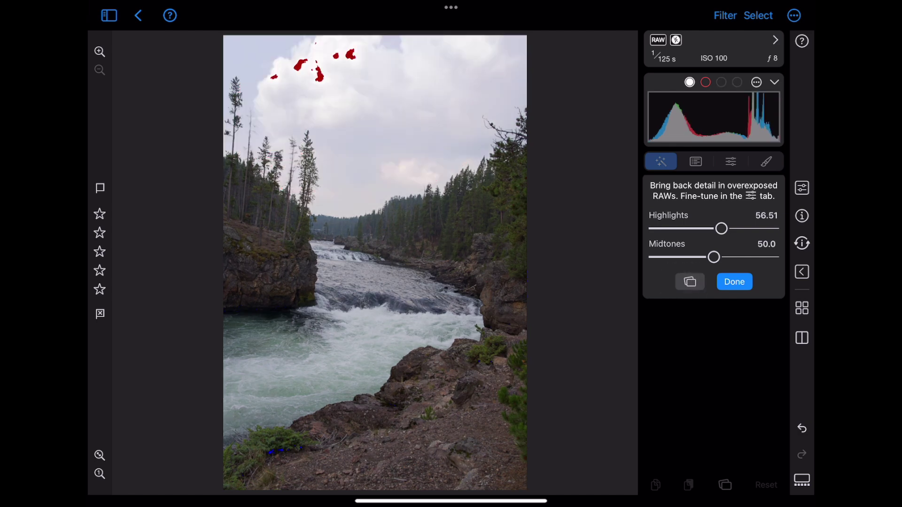
left_click(690, 82)
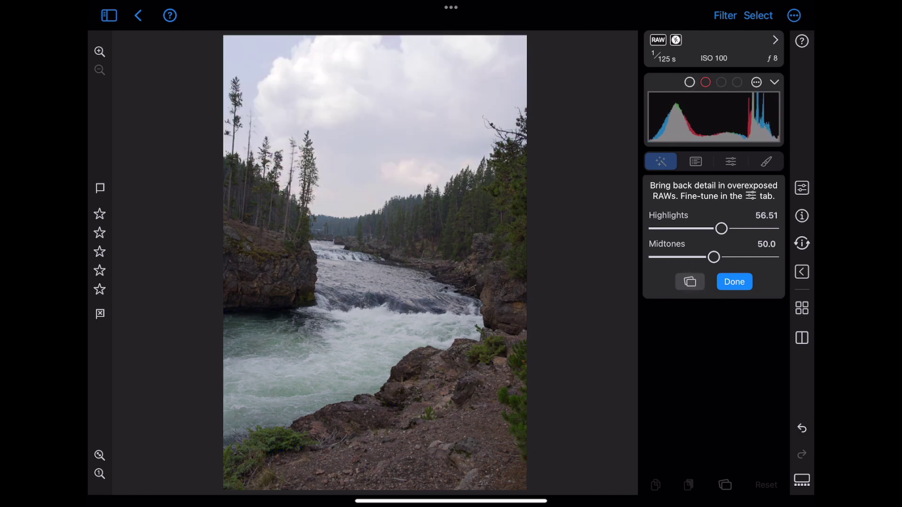
Switch repeatedly between original and edited views, including undo/redo and the M key.
left_click(684, 282)
left_click_drag(684, 280, 683, 280)
left_click(690, 282)
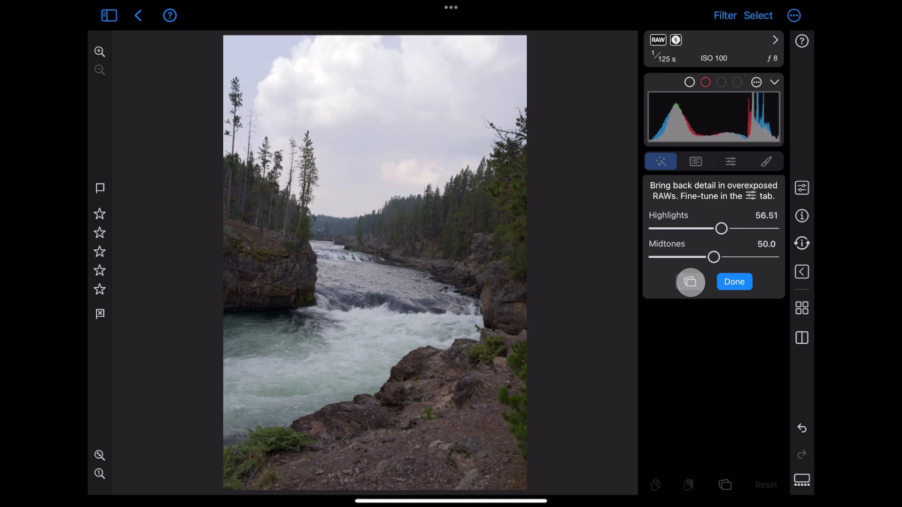
left_click(803, 428)
left_click(802, 455)
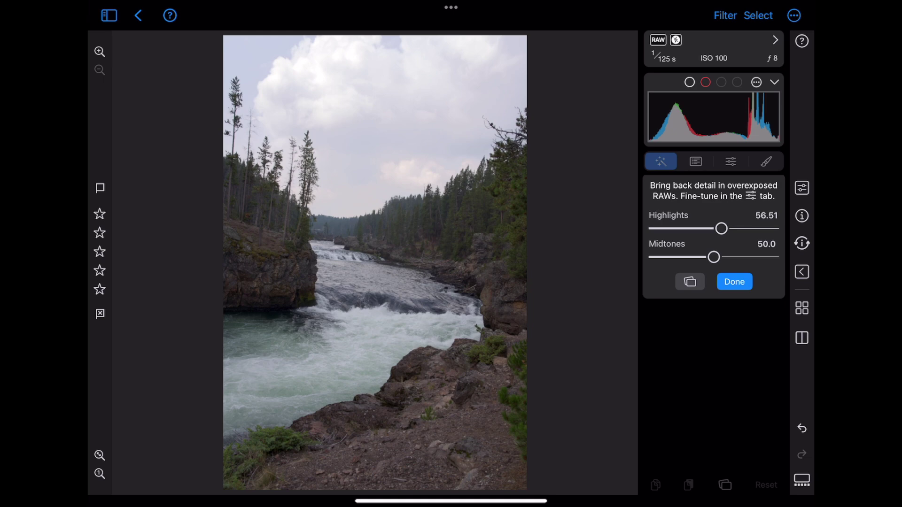
left_click_drag(319, 302, 319, 302)
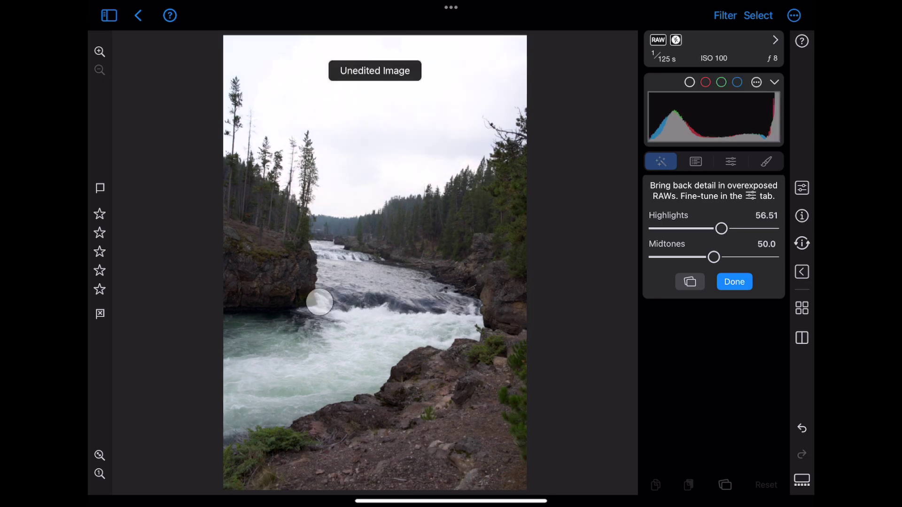
left_click_drag(319, 302, 319, 302)
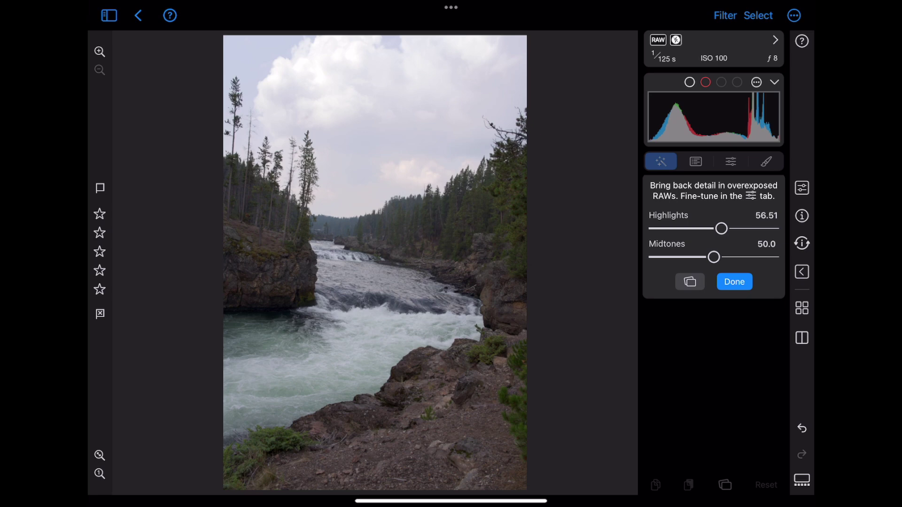
key("m")
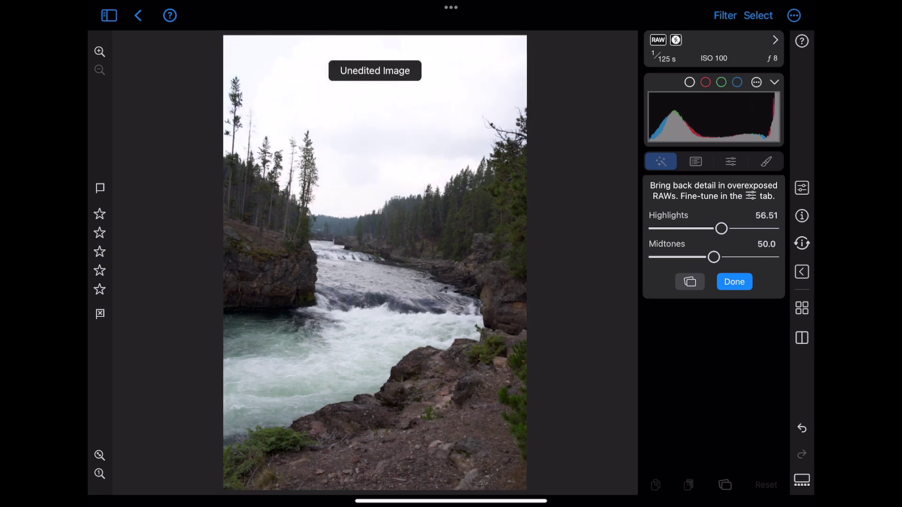
key("m")
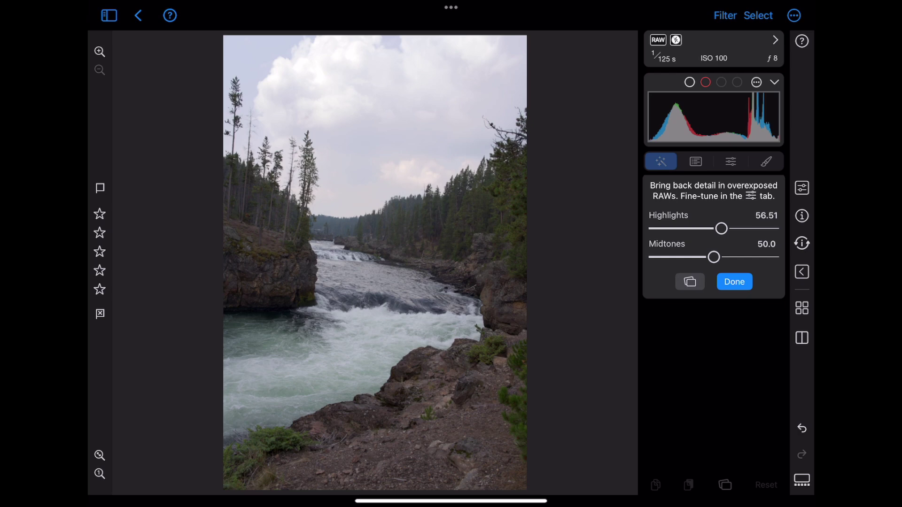
Close Recover Highlights, then trace the falls' horizon to straighten the photo 2.67°.
left_click(734, 281)
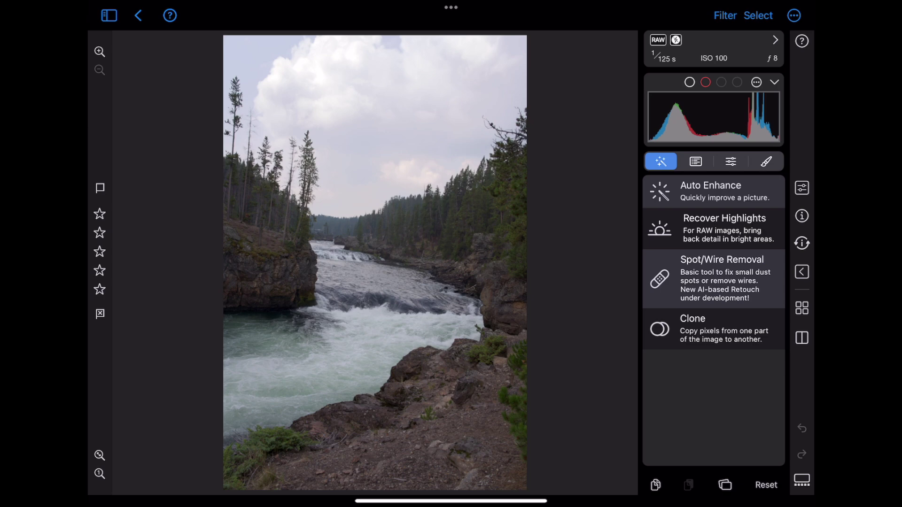
left_click(731, 161)
left_click(676, 187)
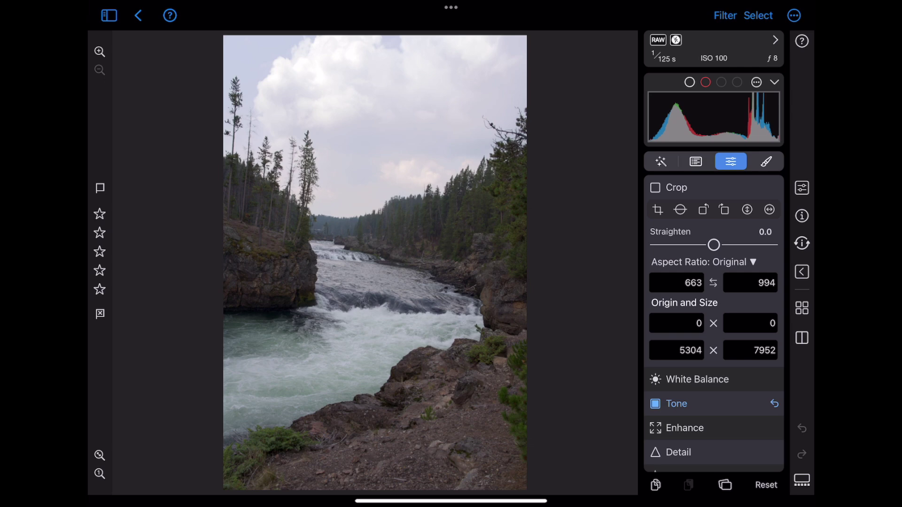
left_click(680, 209)
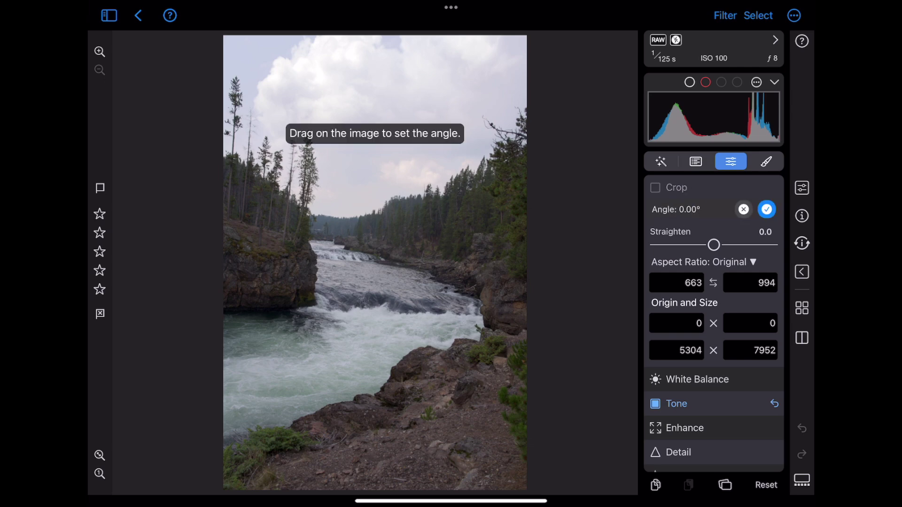
left_click_drag(311, 310, 484, 317)
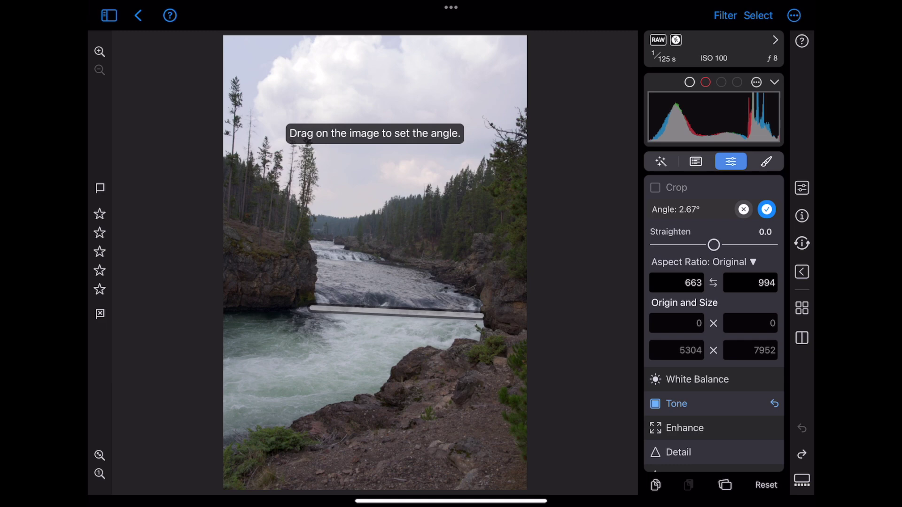
left_click(766, 209)
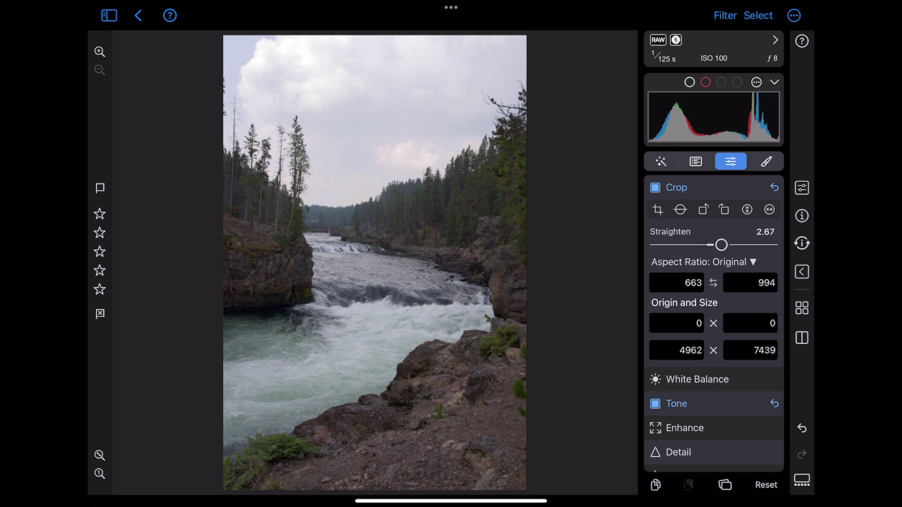
Expand the Tone adjustments and tap through their sliders.
left_click(720, 403)
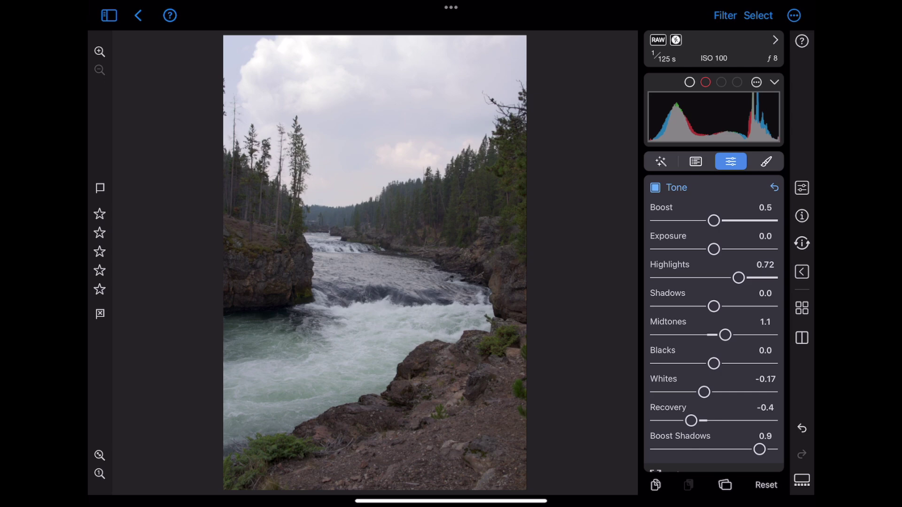
left_click(714, 221)
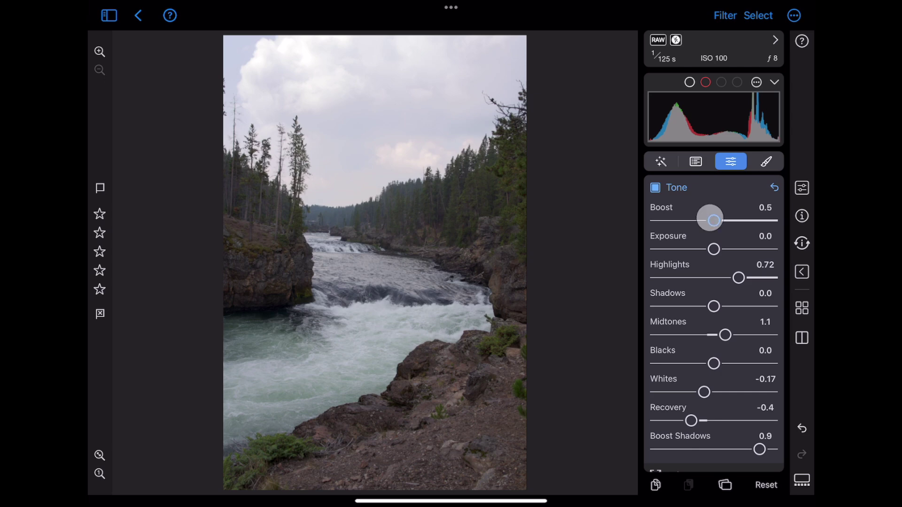
left_click(739, 278)
left_click(726, 335)
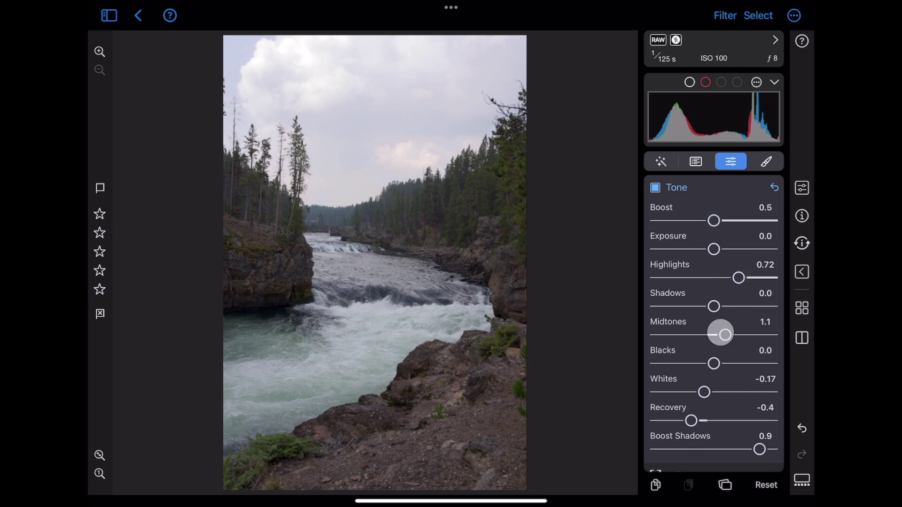
left_click(692, 421)
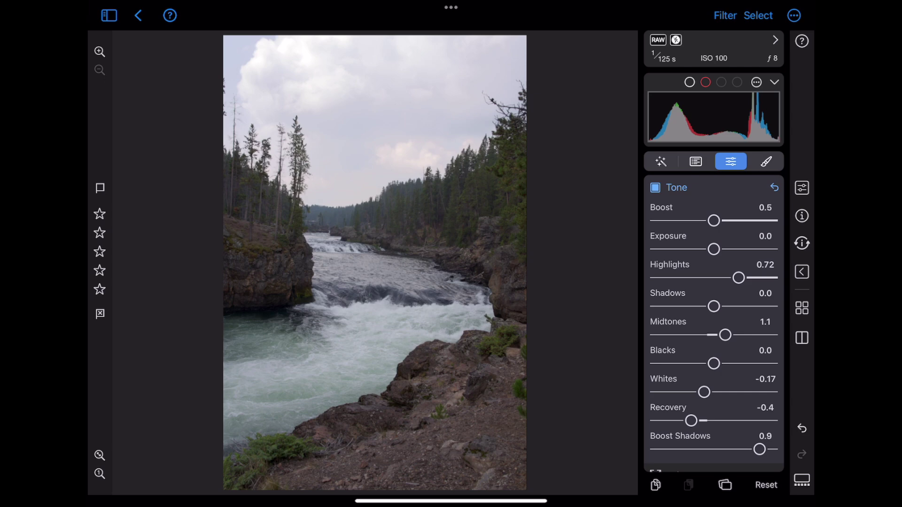
Raise Highlights to 1.0, undo back to 0.72, and open its numeric keypad.
left_click_drag(738, 278, 771, 278)
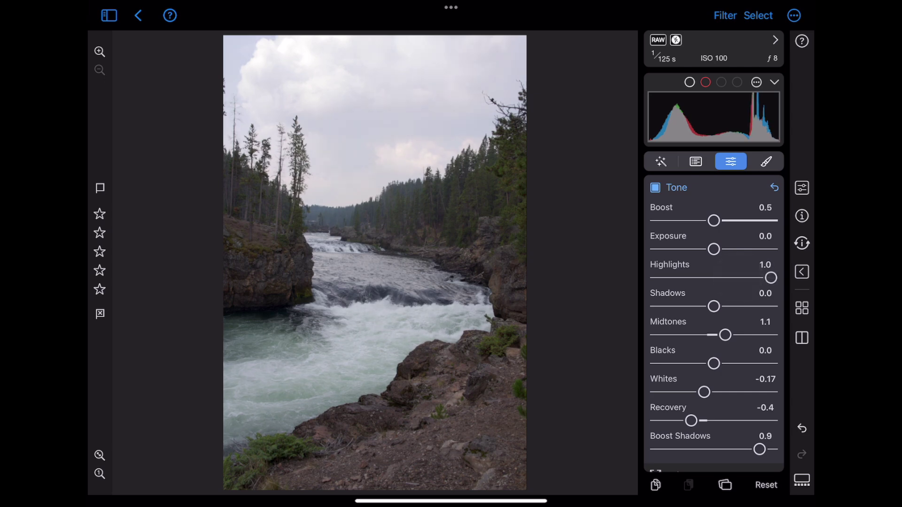
left_click(802, 428)
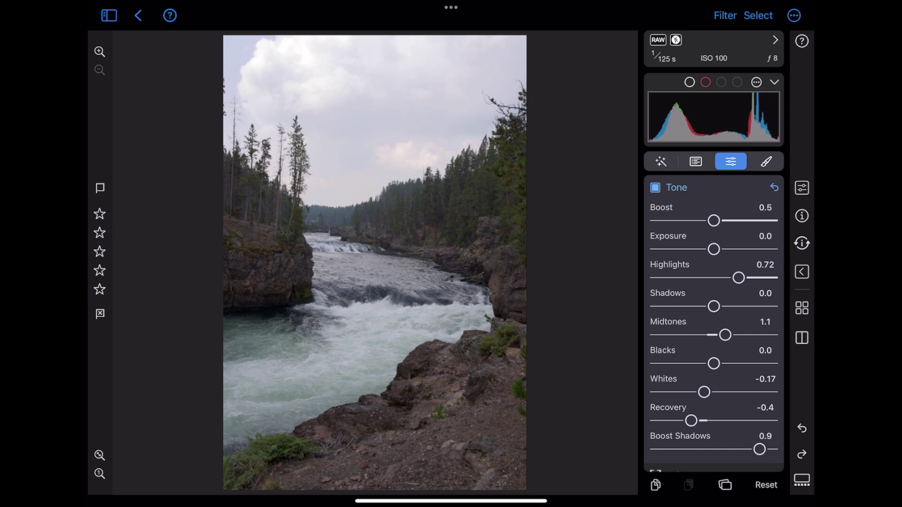
left_click(766, 264)
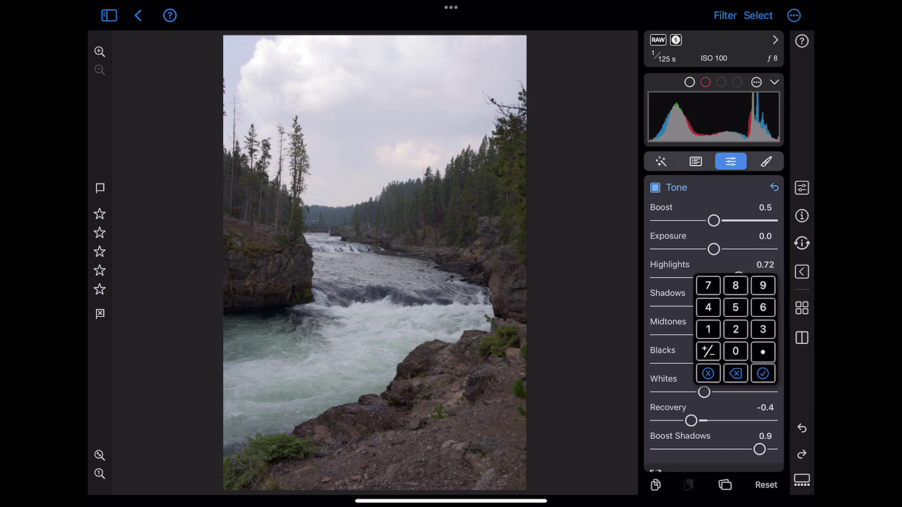
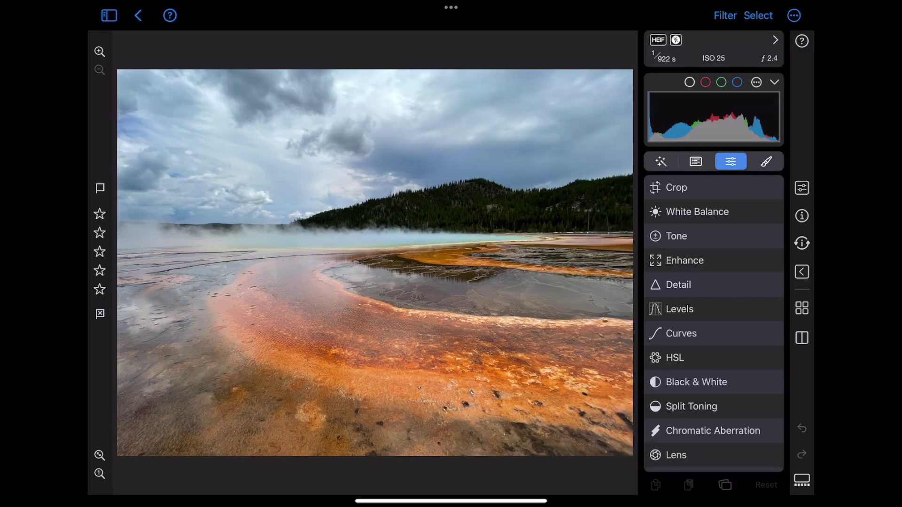
Expand the Enhance section to show the Deepen, Lighten, Contrast, Saturation and Vibrancy sliders.
left_click(684, 260)
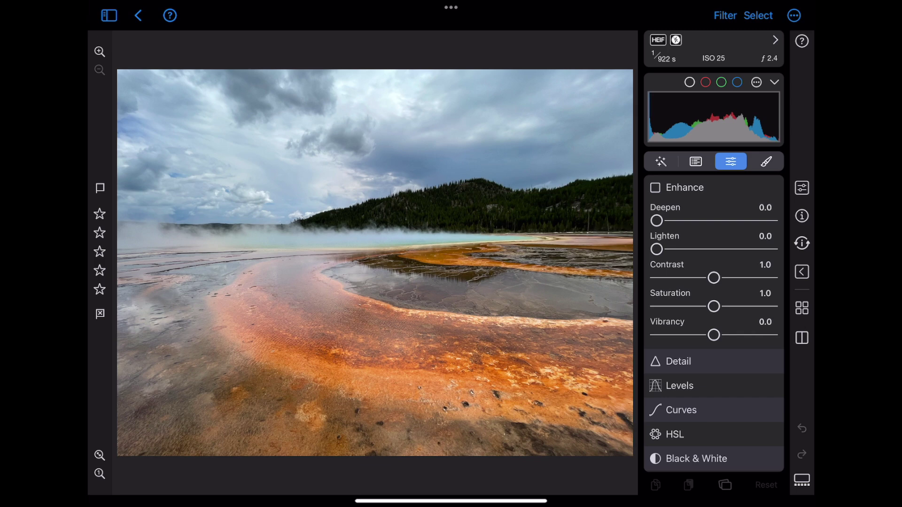
Try higher Saturation and Vibrancy, reset both, then set Deepen and Lighten to about 0.5.
mouse_move(714, 306)
left_mouse_down()
mouse_move(765, 306)
mouse_move(727, 307)
left_mouse_up()
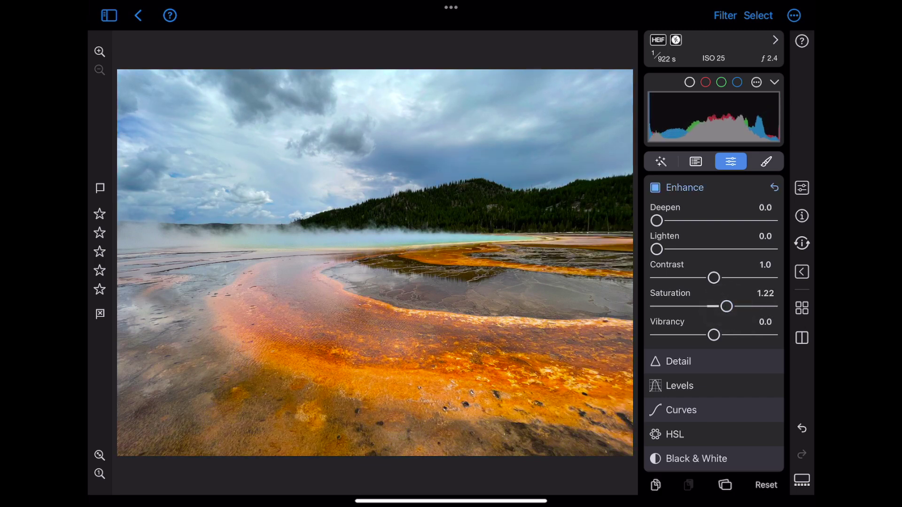
double_click(727, 306)
left_click_drag(714, 335, 761, 335)
double_click(760, 335)
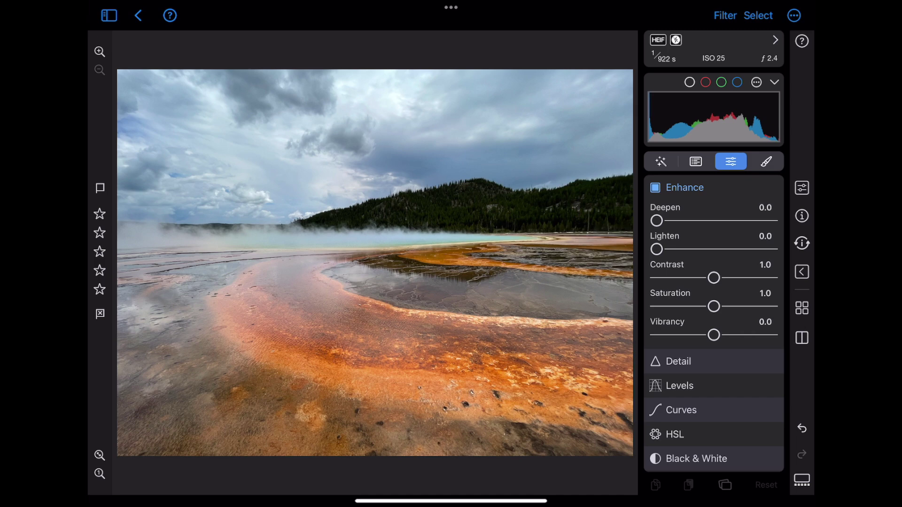
left_click_drag(657, 220, 686, 221)
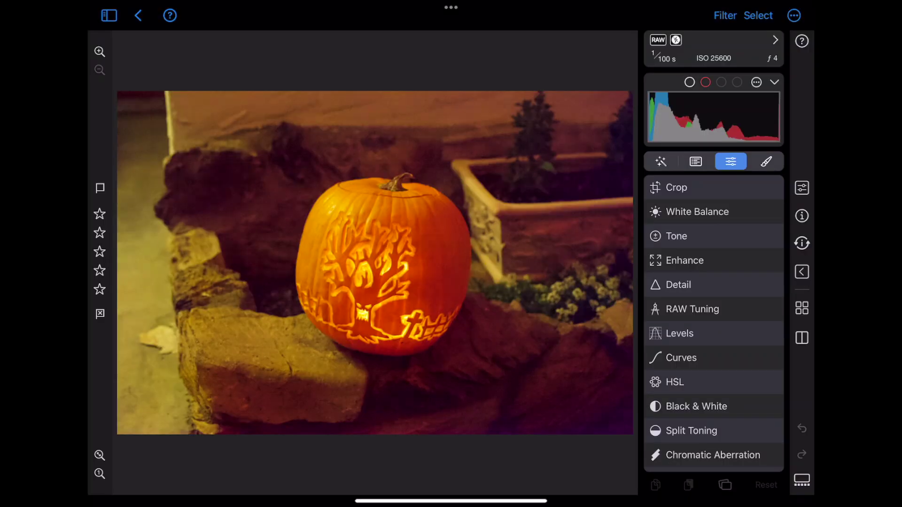
In Detail, try raising Sharpen on the pumpkin, reset it, then drag Sharpen to -1.0.
left_click(684, 283)
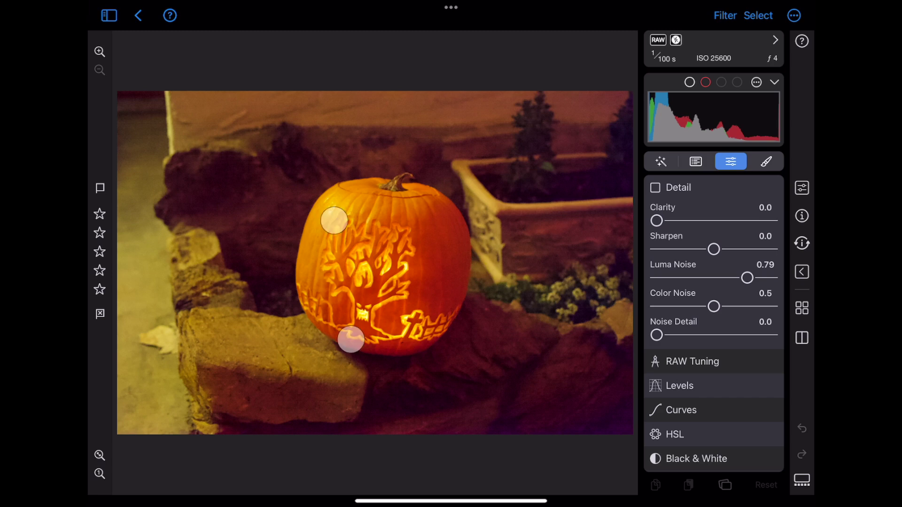
scroll(342, 278, "up", 5)
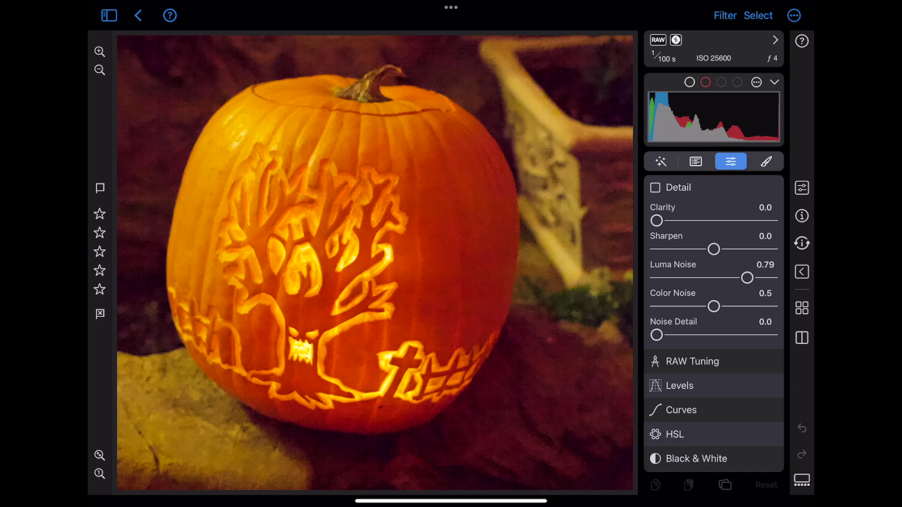
mouse_move(657, 221)
left_mouse_down()
mouse_move(746, 220)
mouse_move(645, 218)
mouse_move(775, 236)
mouse_move(655, 220)
mouse_move(786, 228)
mouse_move(645, 222)
left_mouse_up()
mouse_move(713, 249)
left_mouse_down()
mouse_move(782, 243)
mouse_move(703, 249)
mouse_move(787, 246)
left_mouse_up()
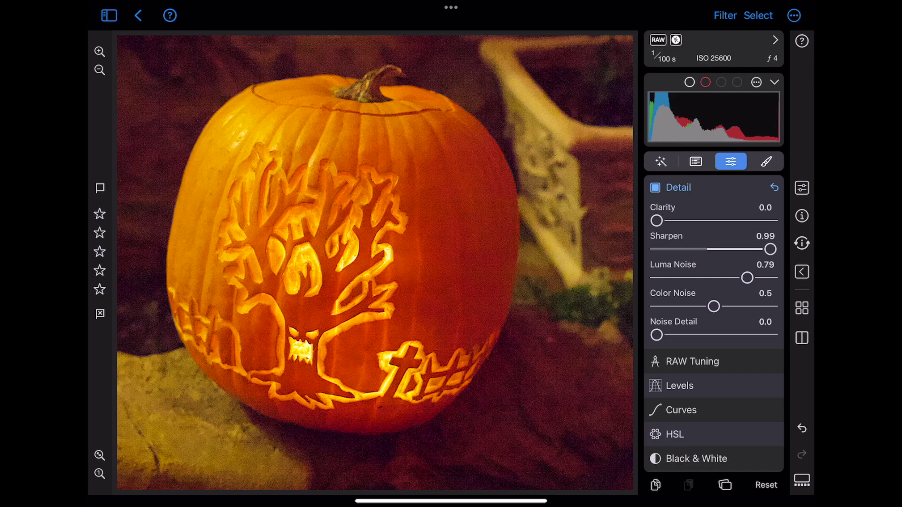
double_click(769, 249)
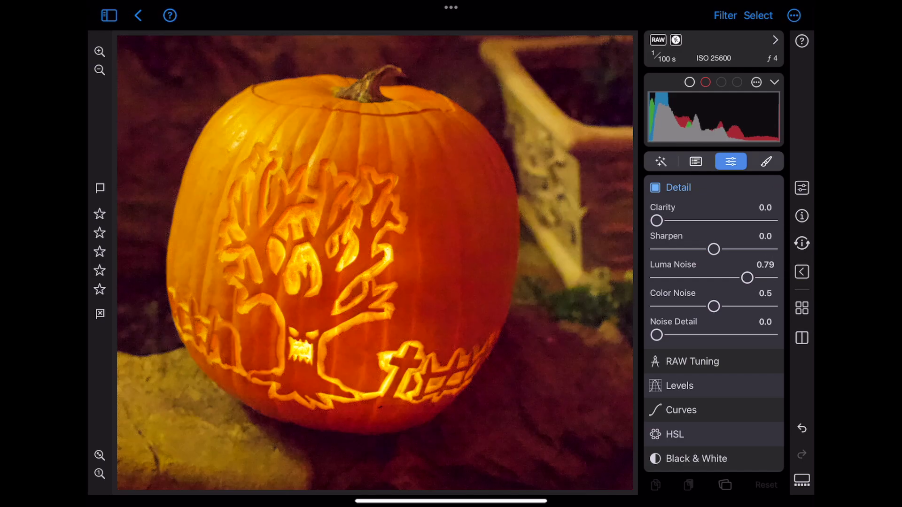
mouse_move(714, 249)
left_mouse_down()
mouse_move(626, 255)
mouse_move(684, 256)
left_mouse_up()
Reset Sharpen, compare zero Luma Noise with the original, then set Luma and Color Noise to 1.0.
double_click(688, 245)
left_click_drag(747, 278, 634, 288)
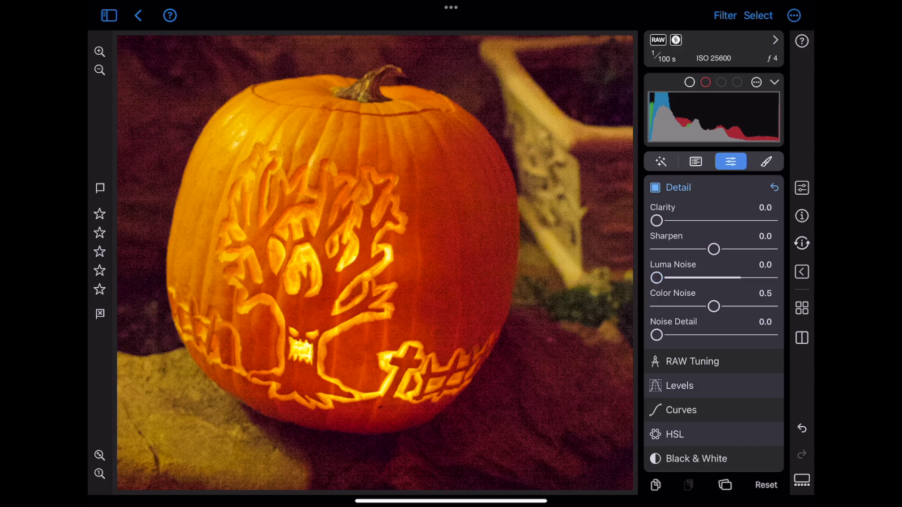
key("m")
key("m")
left_click_drag(656, 277, 799, 271)
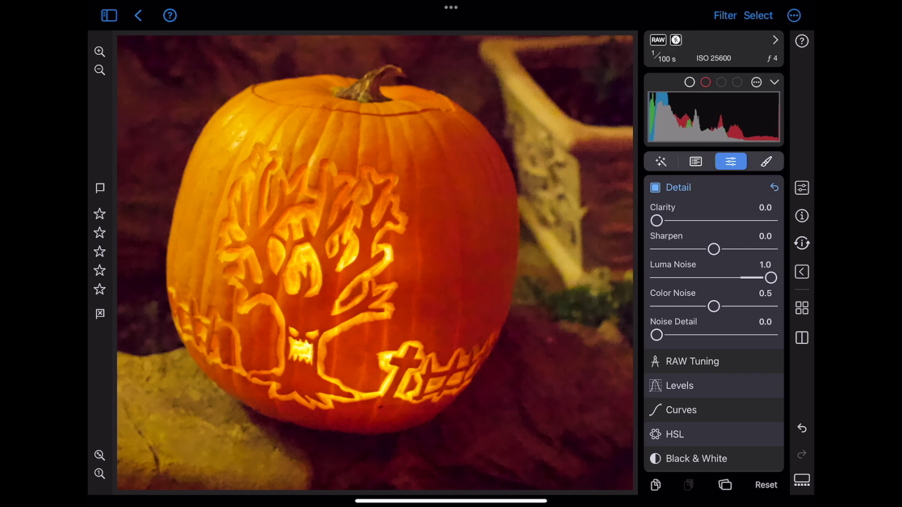
left_click_drag(713, 306, 642, 317)
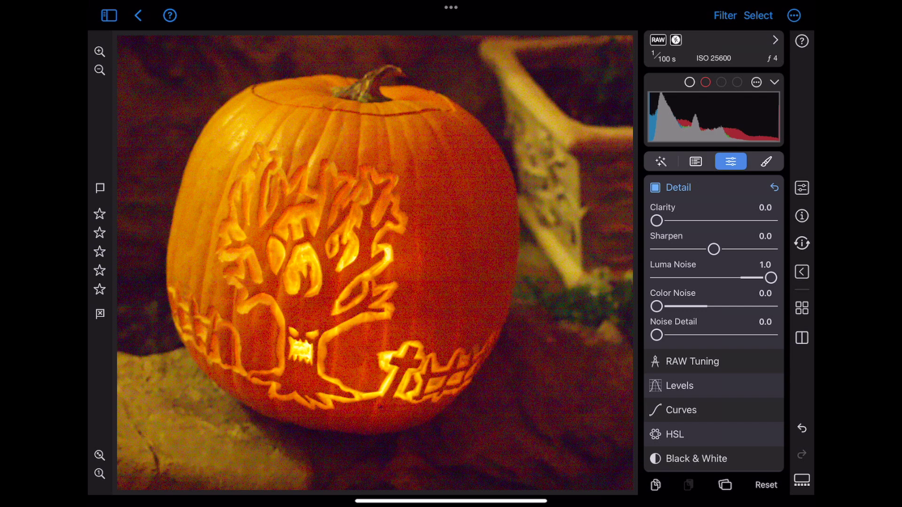
left_click_drag(656, 306, 779, 306)
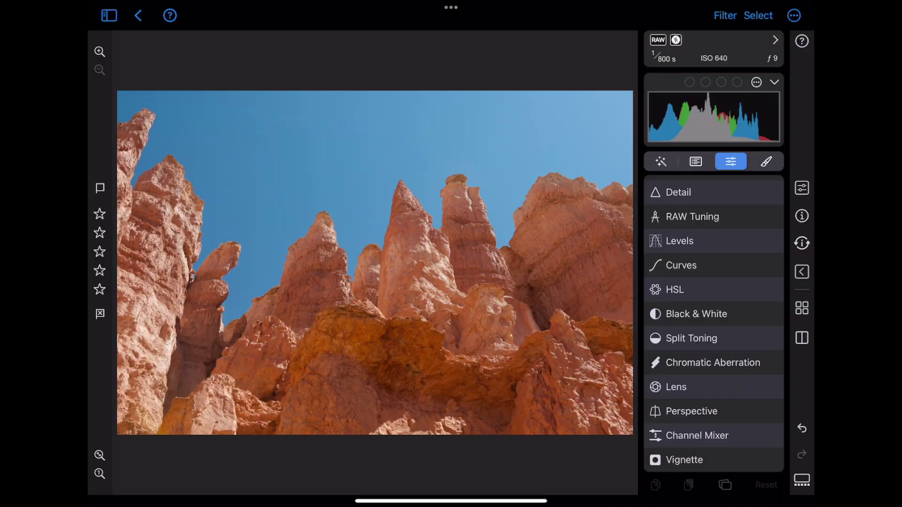
Expand the Perspective section to show corner points, Vertical, Horizontal and Zoom Factor controls.
left_click(687, 411)
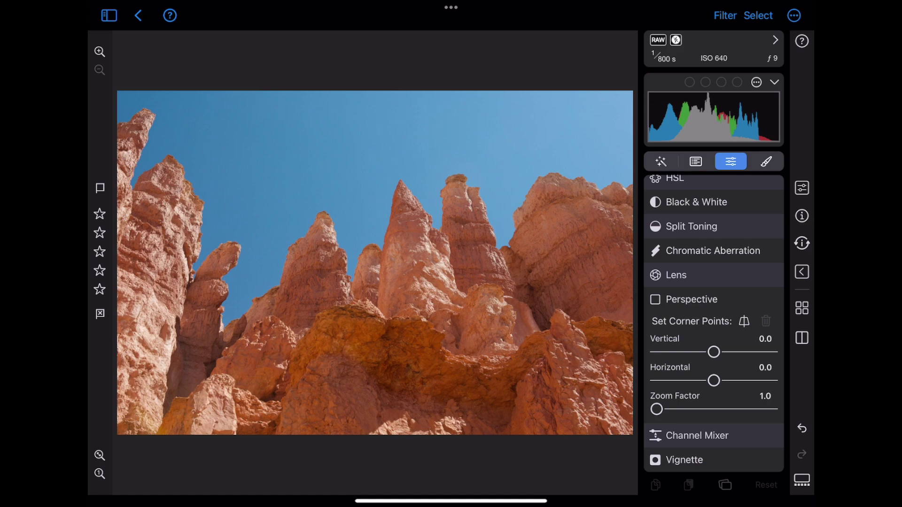
Set Vertical perspective to 15.48 and Zoom Factor to 1.35, then start setting corner points.
left_click_drag(714, 352, 743, 351)
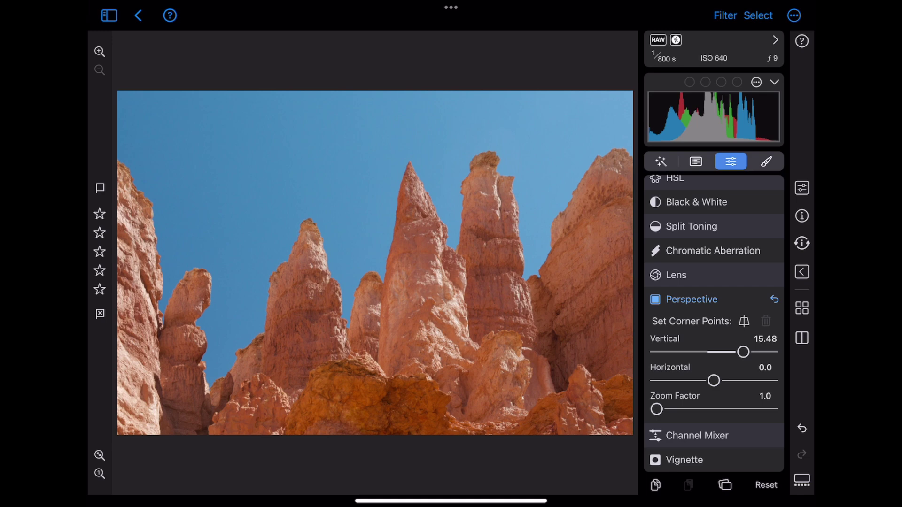
left_click_drag(657, 409, 697, 409)
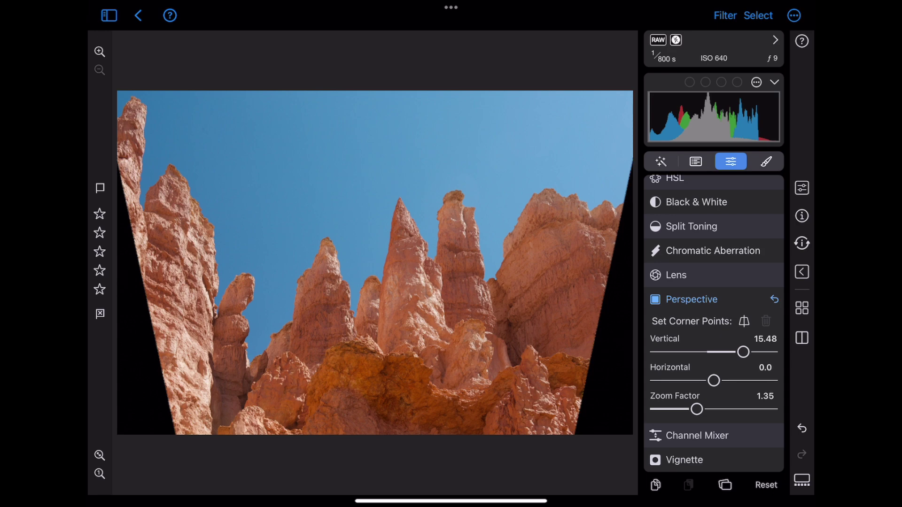
left_click(744, 321)
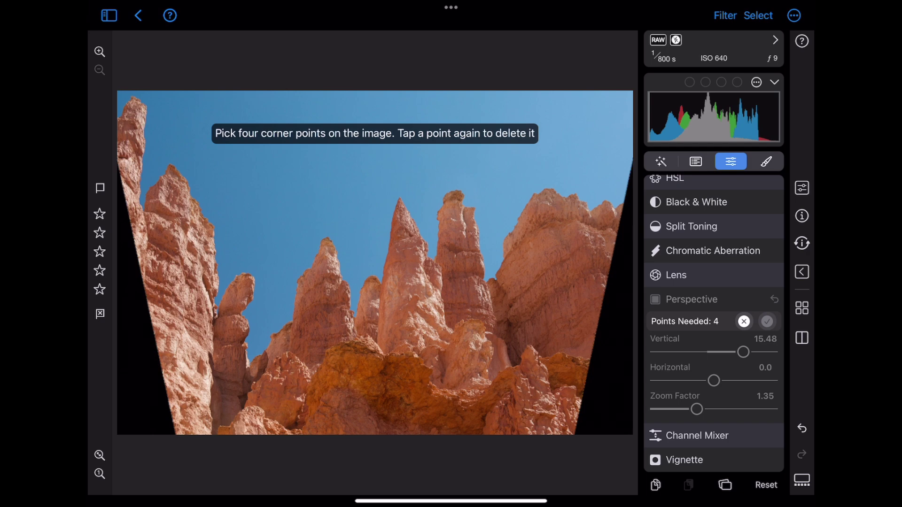